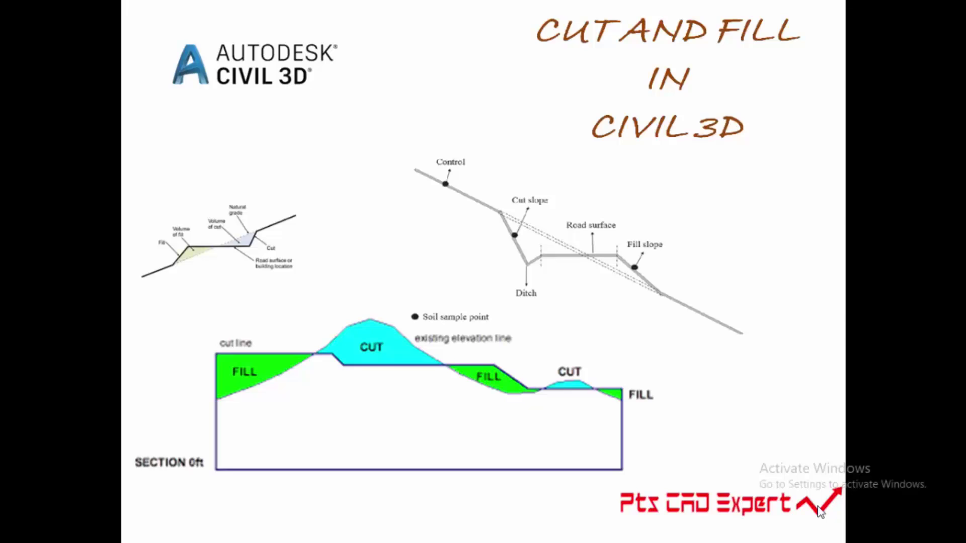
Step: Advance the slideshow to the 'Cut and Fill Method' definition slide
key("Right")
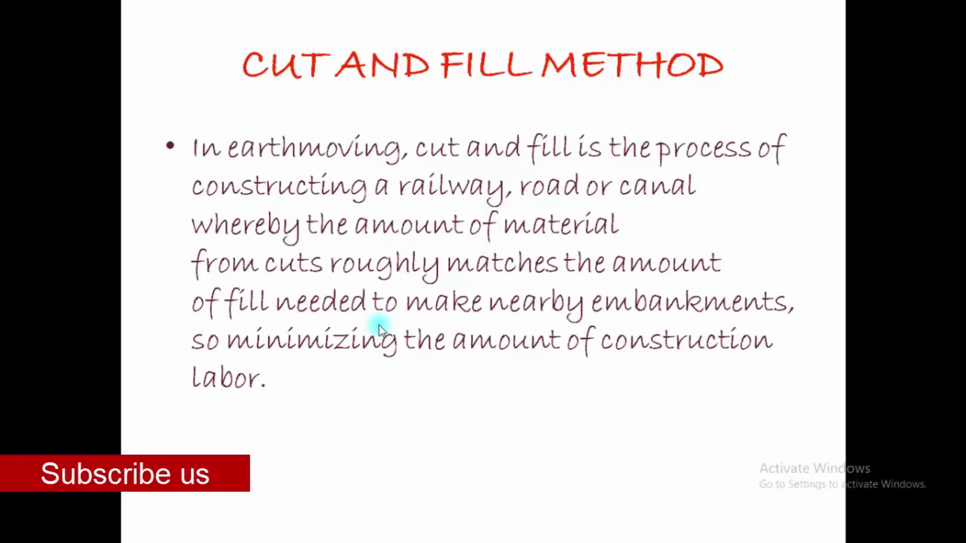
Step: Advance to the hillslope diagram comparing a cut-and-fill road with a full benched road
left_click(379, 329)
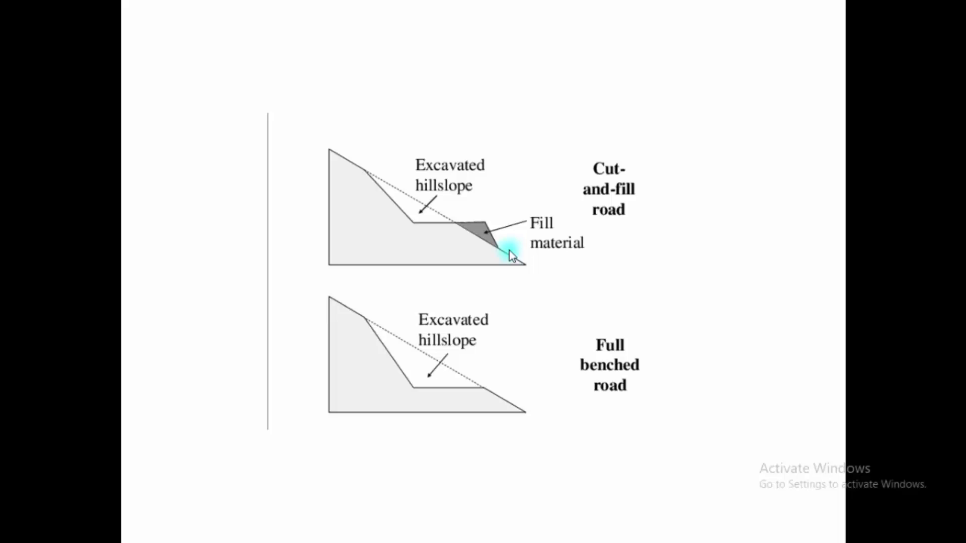
Step: Exit the slideshow, return to Drawing1.dwg, and close the Volumes Dashboard to view Corridor-1
key("Escape")
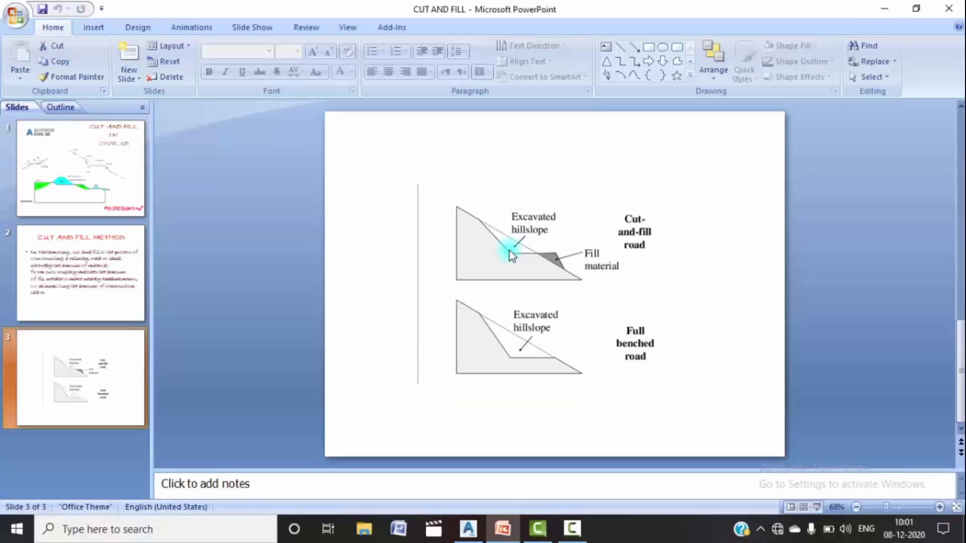
left_click(464, 533)
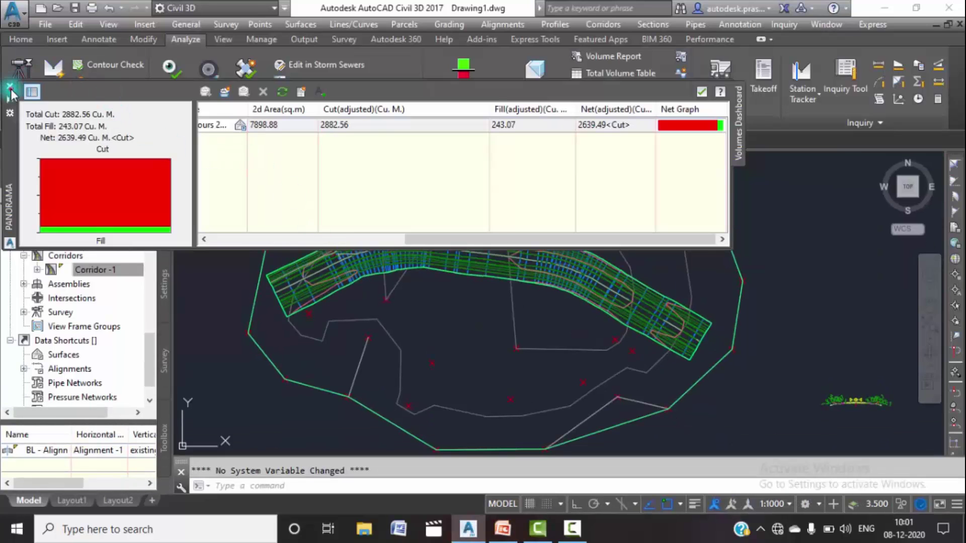
left_click(381, 273)
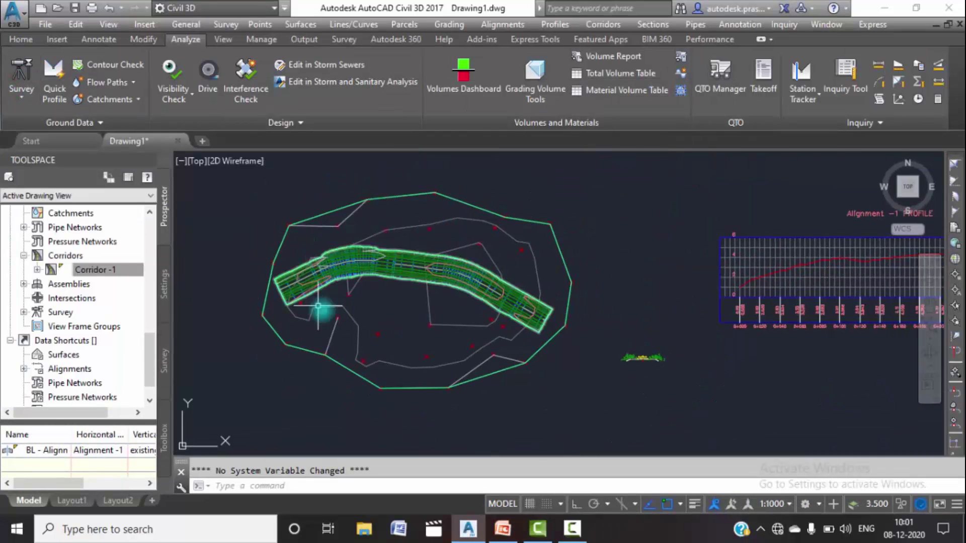
scroll(443, 262, "down", 3)
scroll(372, 250, "down", 1)
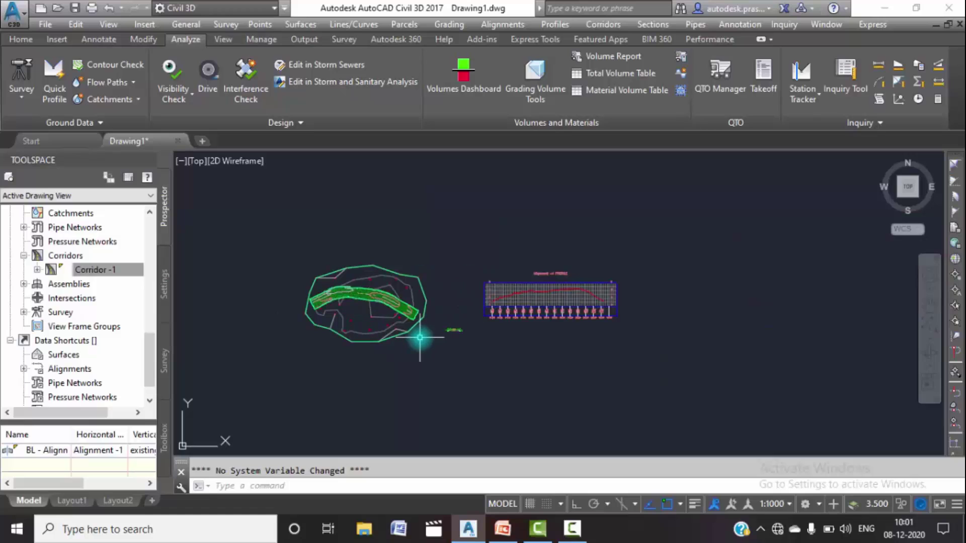
scroll(342, 317, "up", 2)
scroll(377, 312, "up", 4)
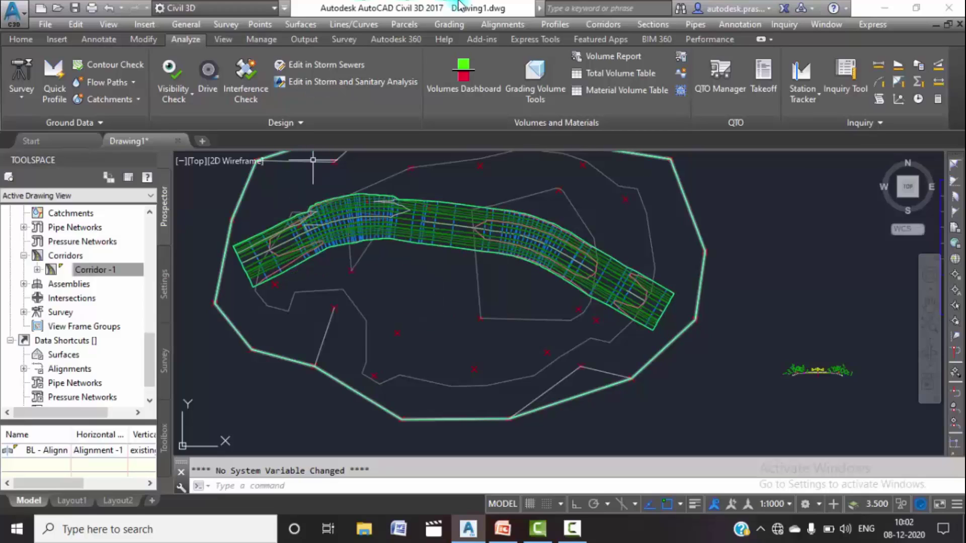
Step: Draw a two-segment polyline below the corridor
left_click(30, 40)
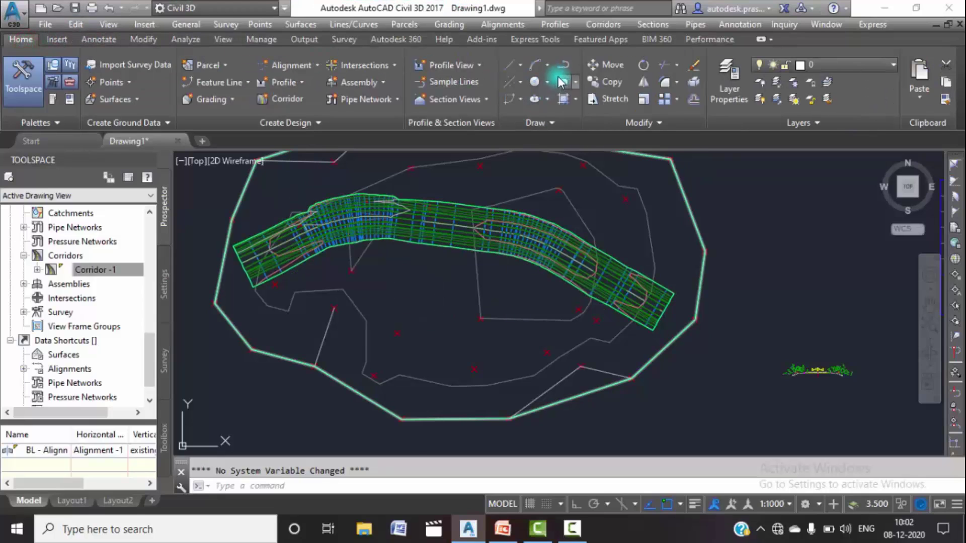
left_click(566, 64)
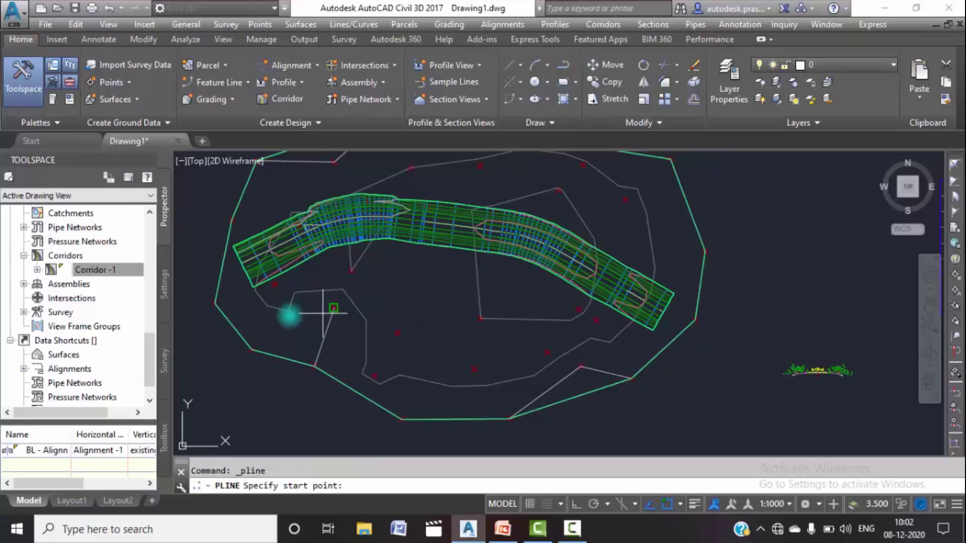
left_click(267, 331)
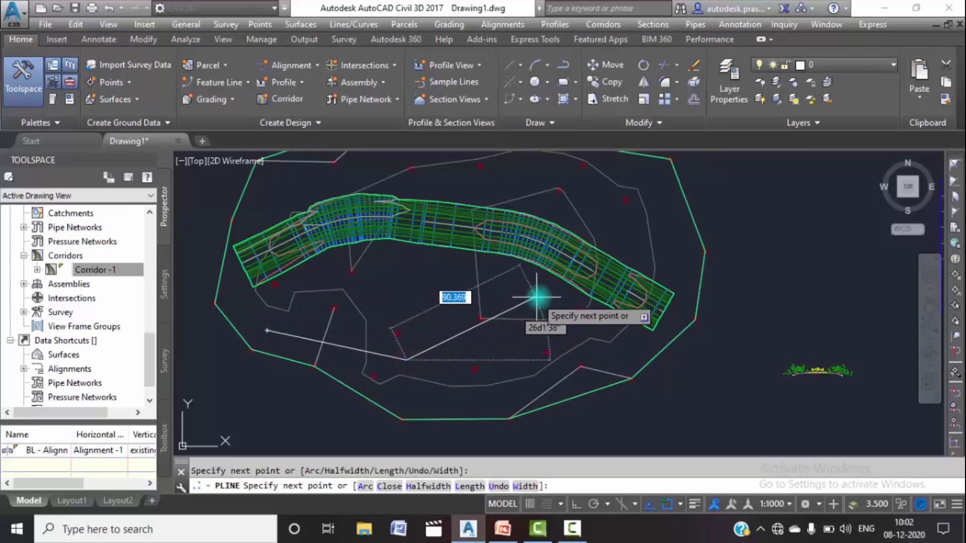
left_click(558, 295)
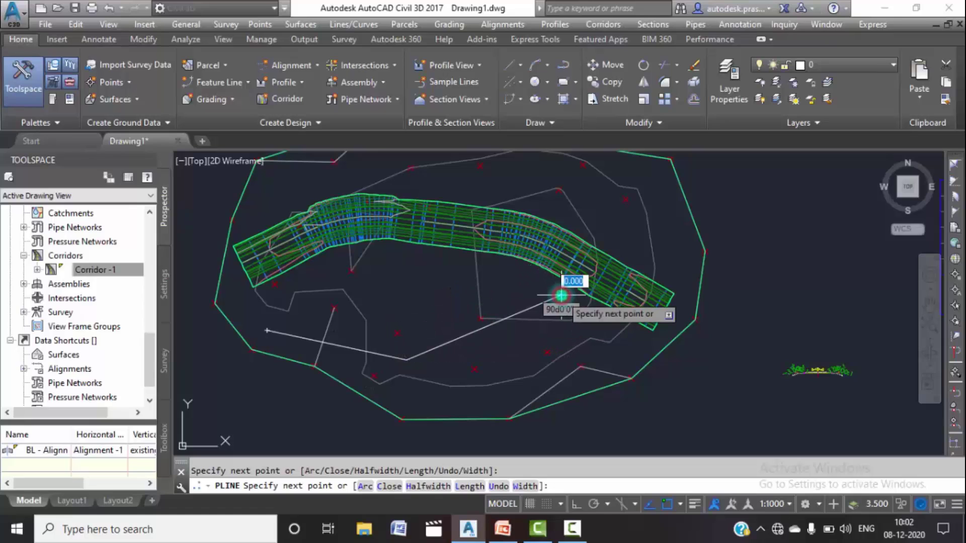
key("Escape")
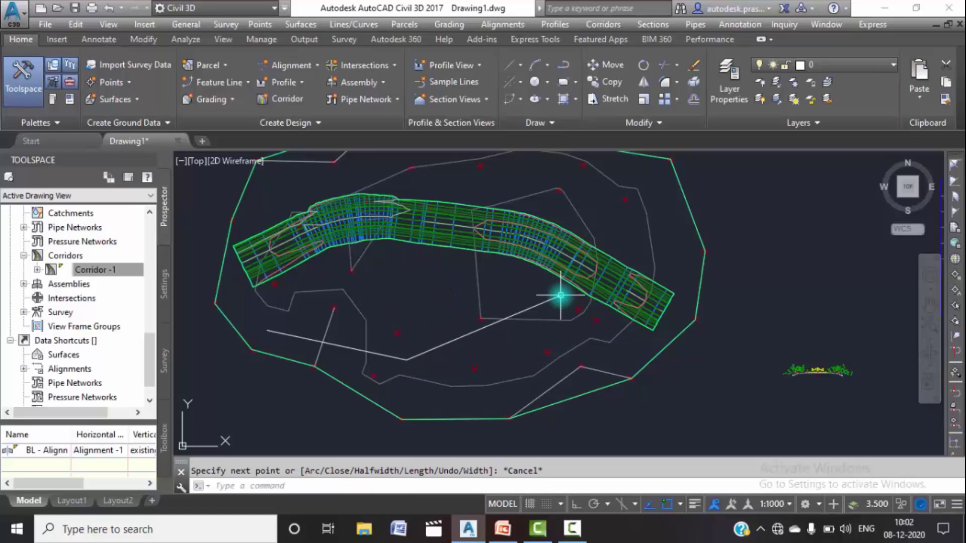
Step: Start Create Alignment from Objects and select the new polyline
left_click(328, 101)
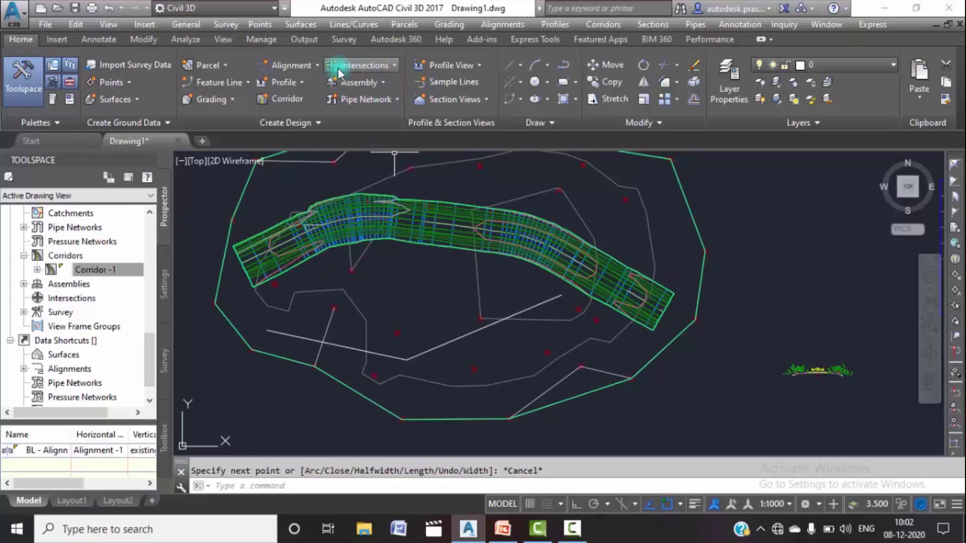
left_click(316, 66)
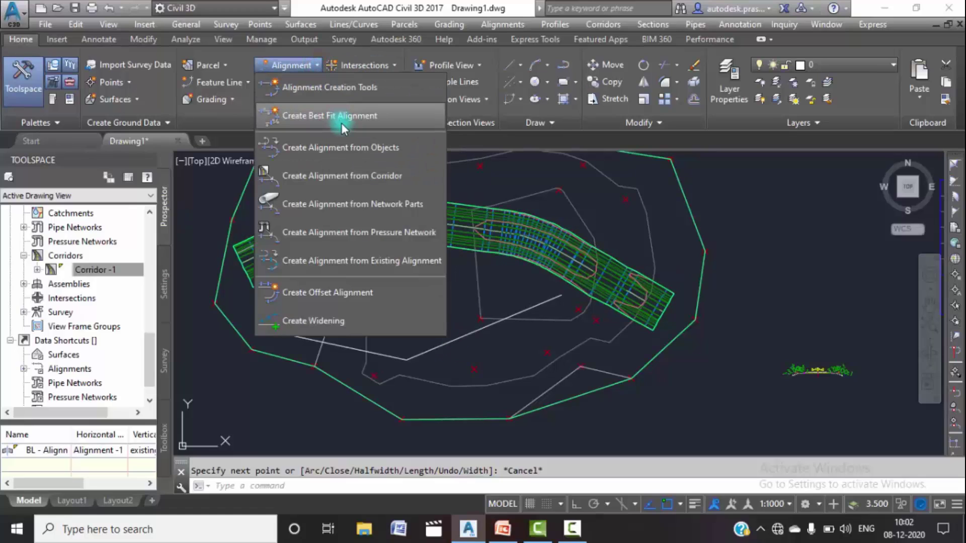
left_click(342, 147)
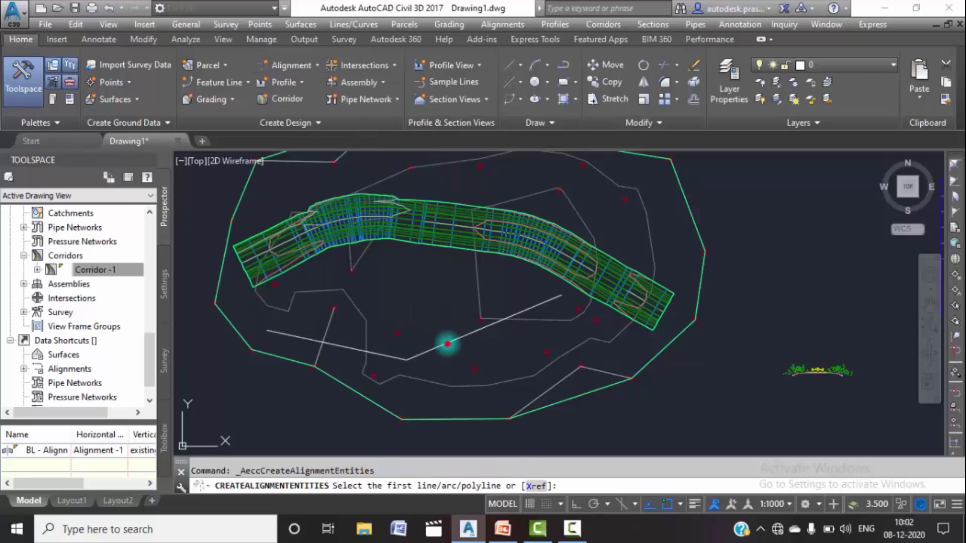
left_click(447, 345)
key("Return")
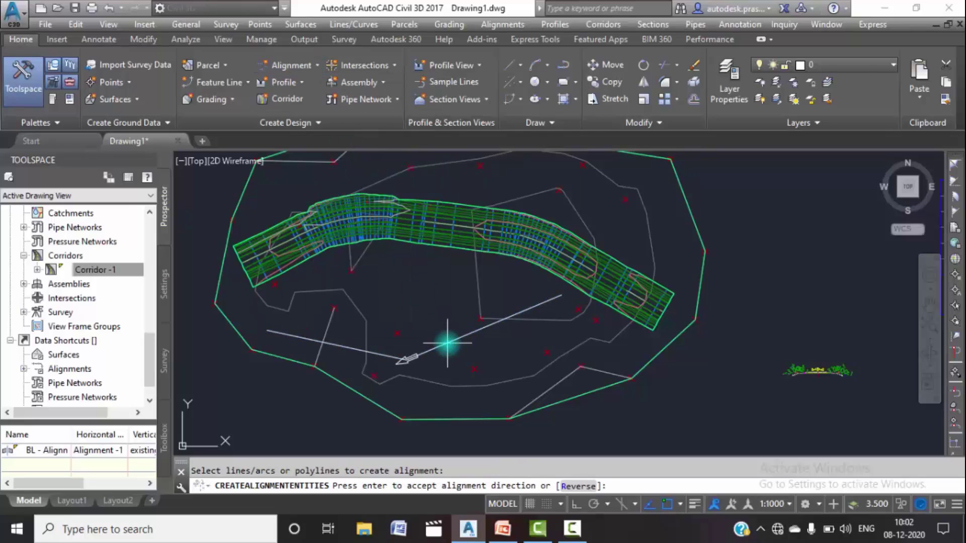
Step: Reverse the alignment, name it 'Alignment -2' with _No Labels, and create it
left_click(579, 486)
left_click(405, 85)
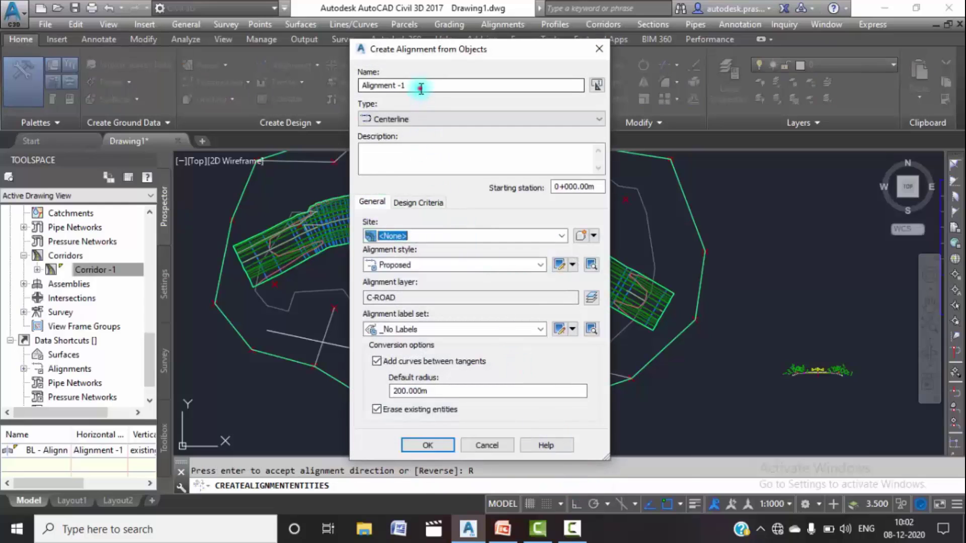
key("BackSpace")
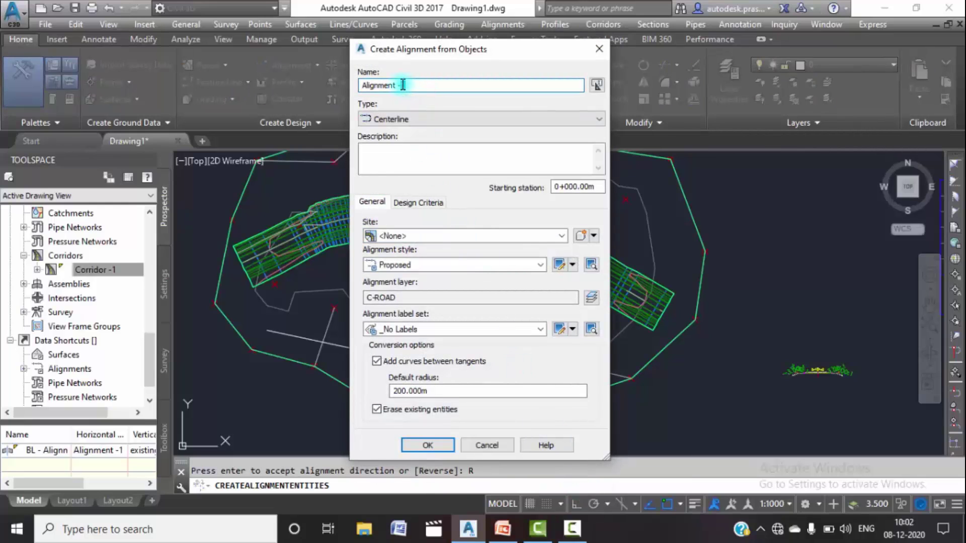
type("2")
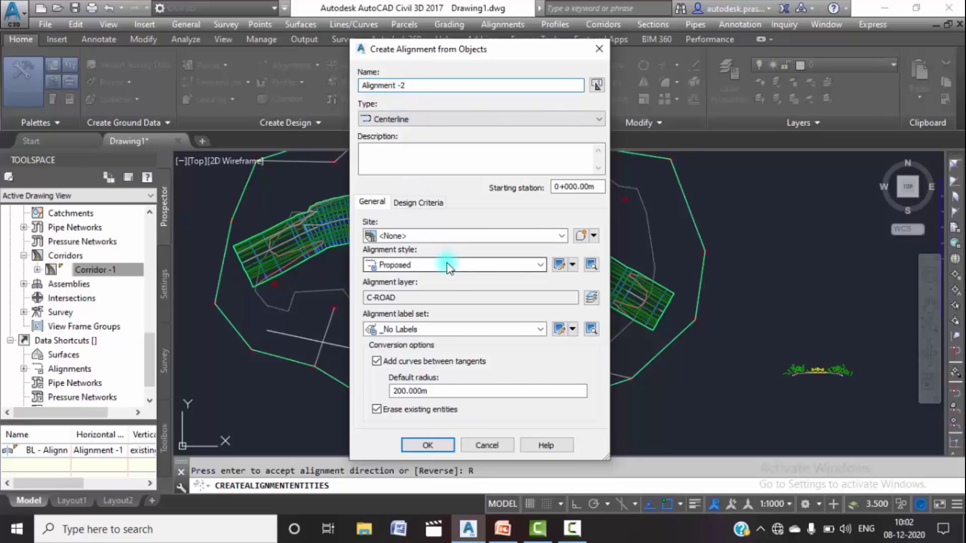
left_click(488, 331)
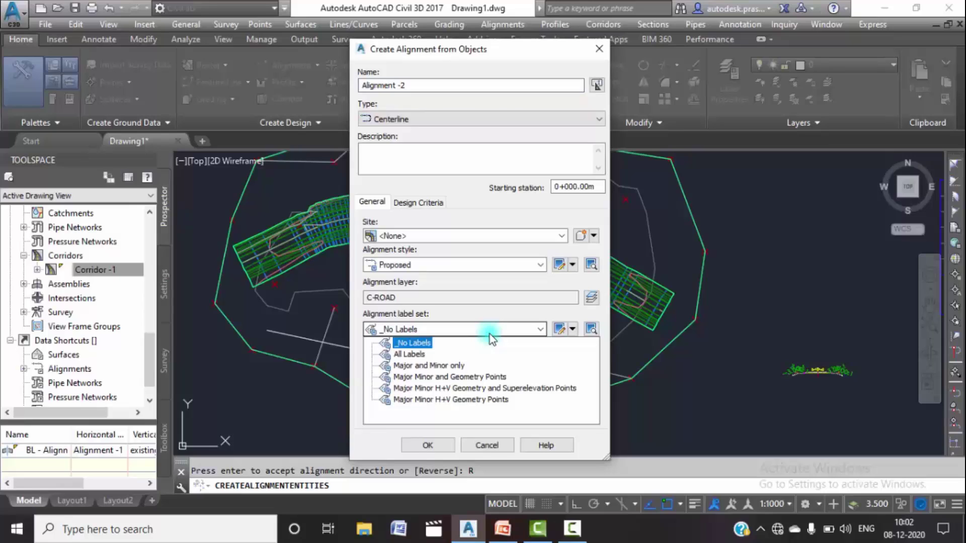
left_click(490, 336)
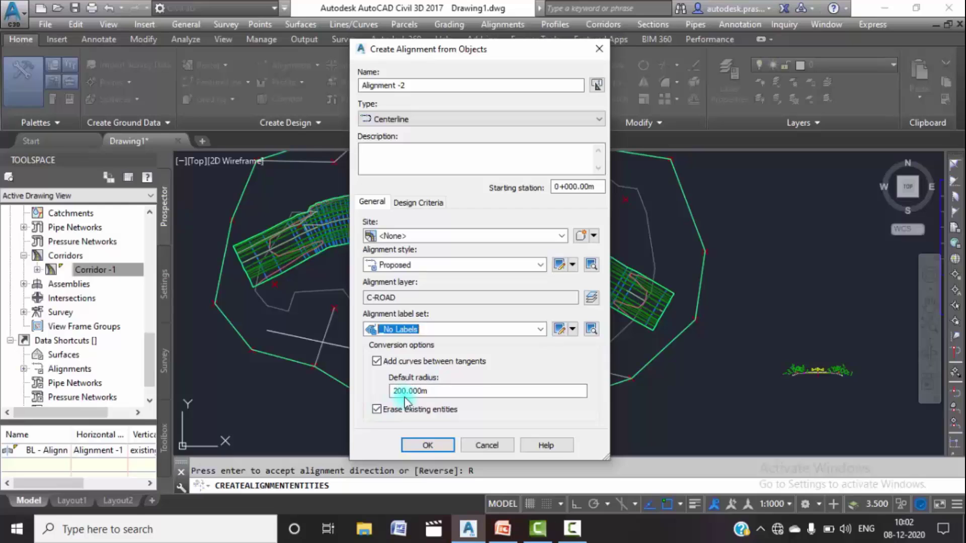
left_click(430, 445)
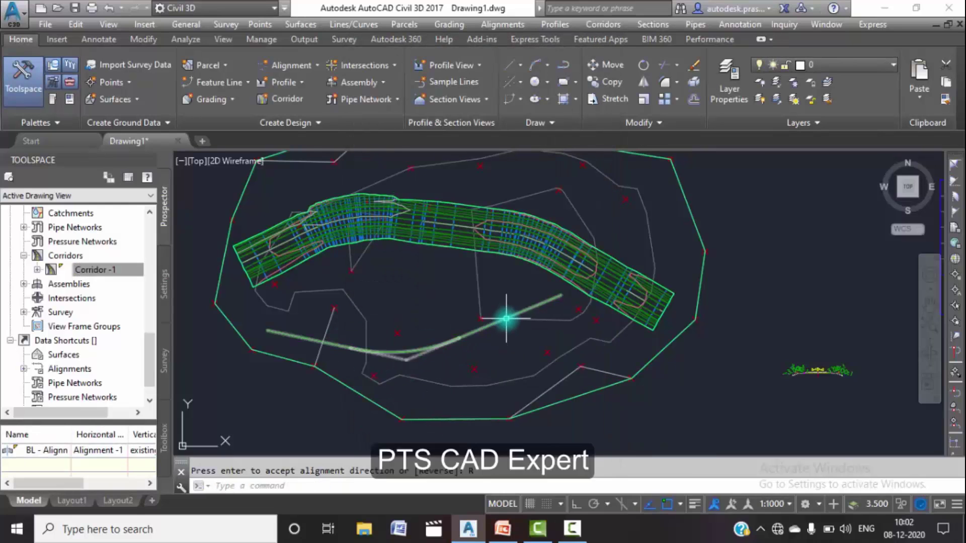
middle_click_drag(633, 333, 552, 372)
scroll(552, 372, "down", 3)
scroll(651, 267, "down", 1)
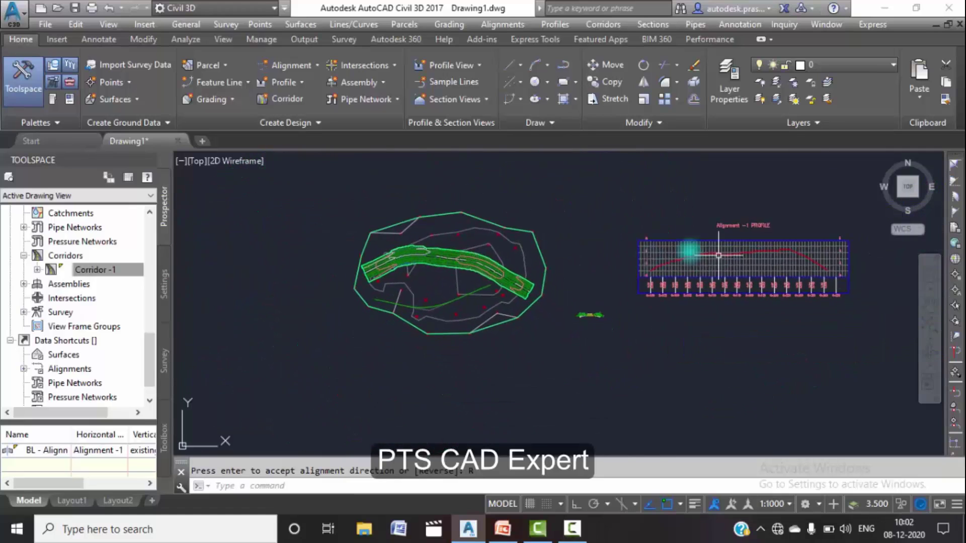
Step: Sample an existing ground profile from the surface along Alignment -2
left_click(550, 25)
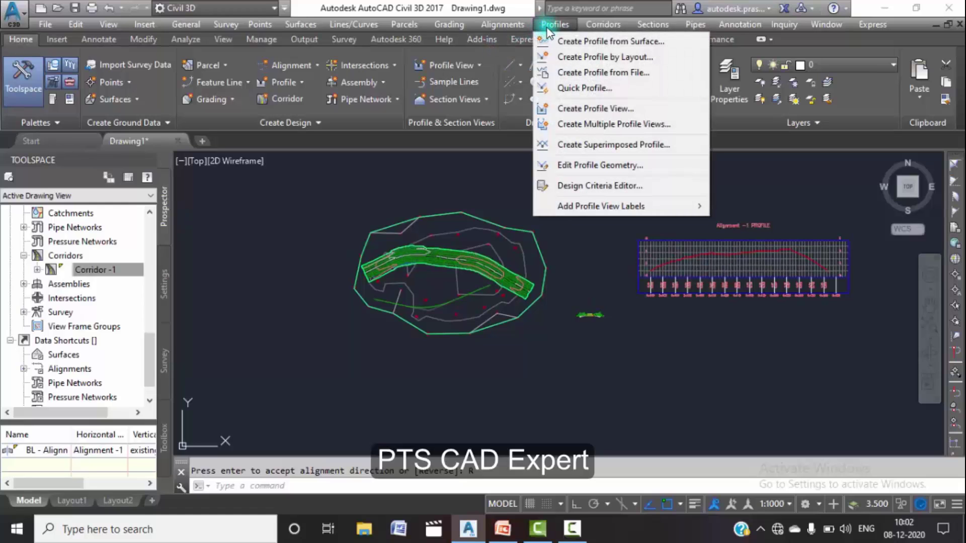
left_click(564, 41)
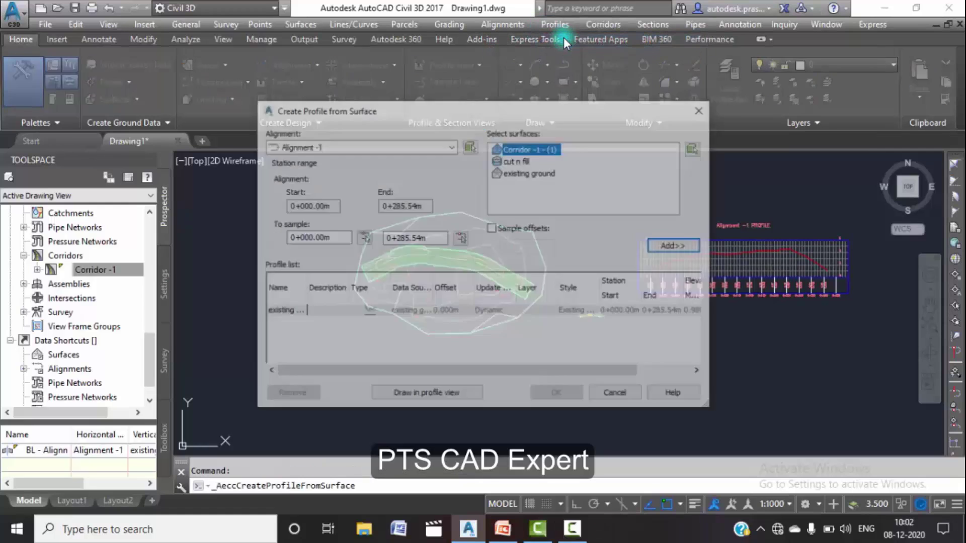
left_click(451, 146)
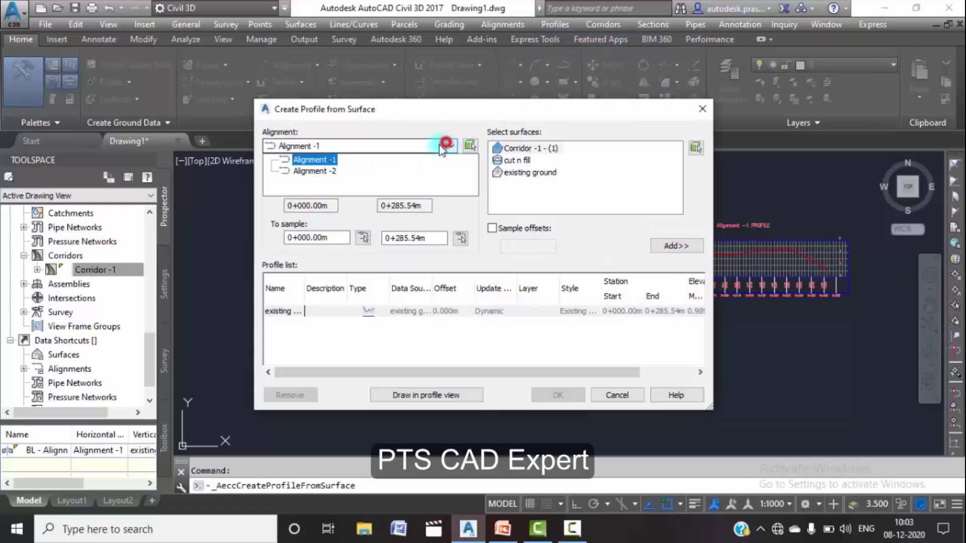
left_click(317, 172)
left_click(390, 146)
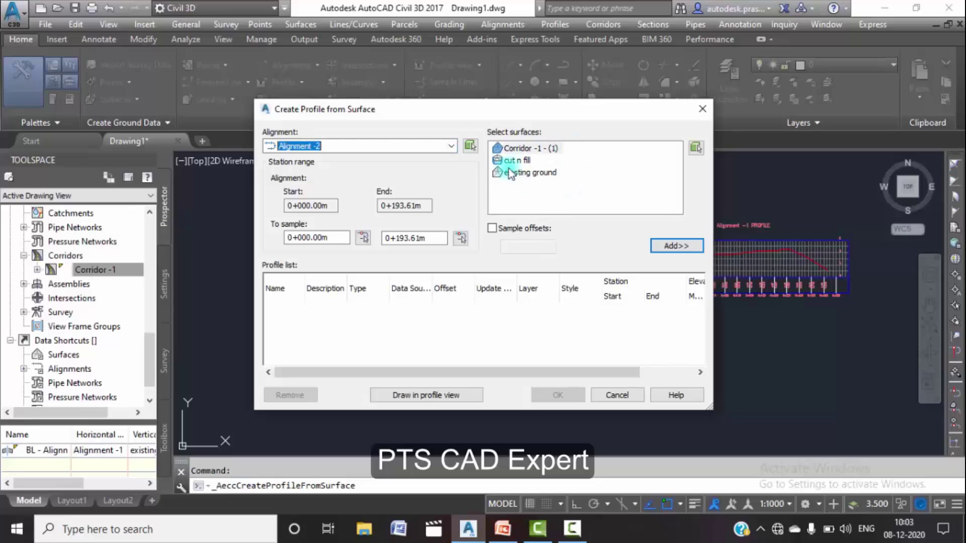
left_click(540, 173)
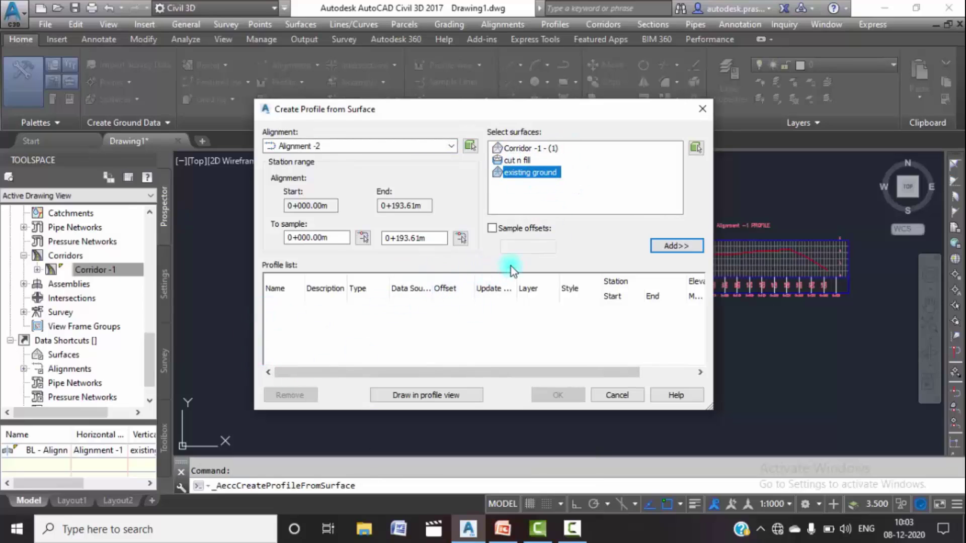
left_click(676, 246)
Step: Create the 'Alignment -2 PROFILE' view with default settings, placed below the first profile view
left_click(447, 396)
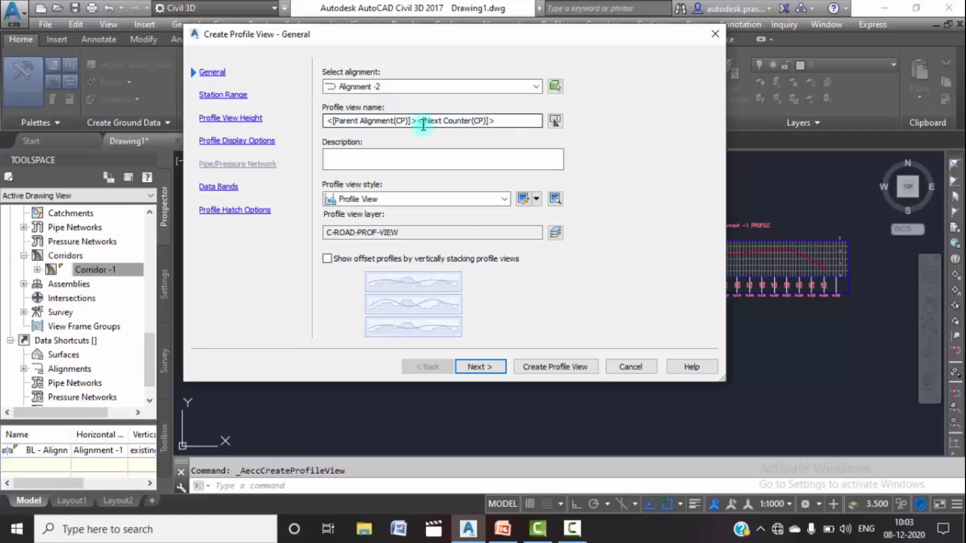
left_click(533, 368)
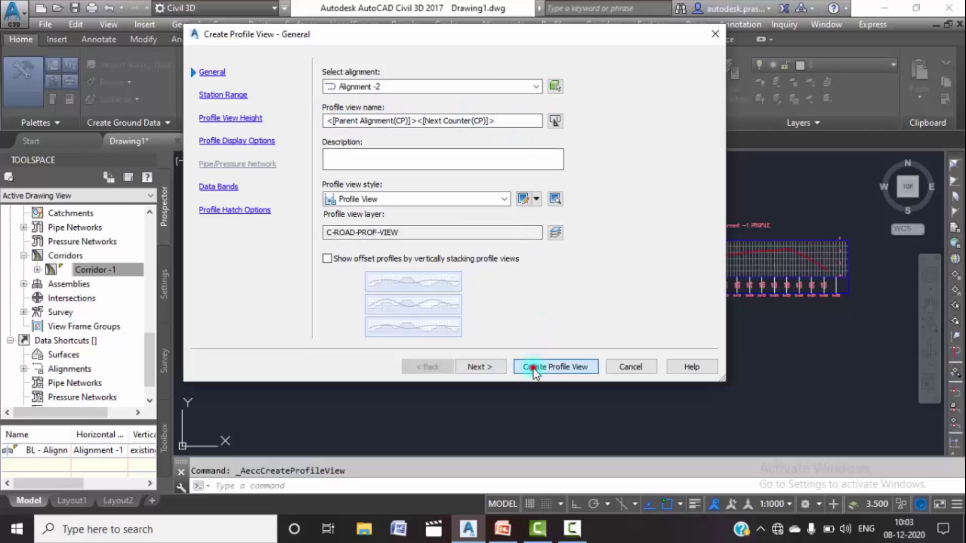
left_click(653, 403)
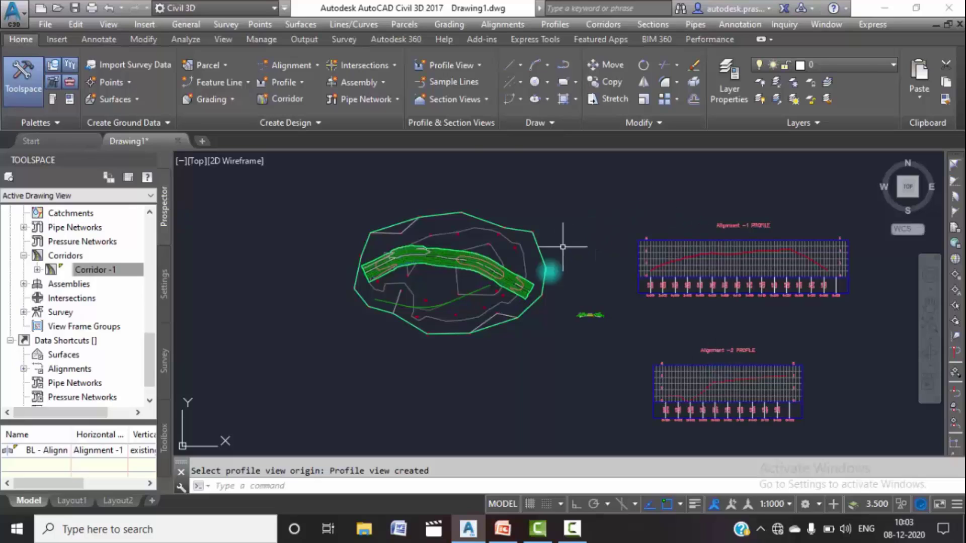
scroll(443, 312, "up", 3)
scroll(431, 300, "up", 1)
Step: Zoom in on the road assembly to inspect its 3.00:1 daylight side slopes
middle_click_drag(433, 291, 435, 307)
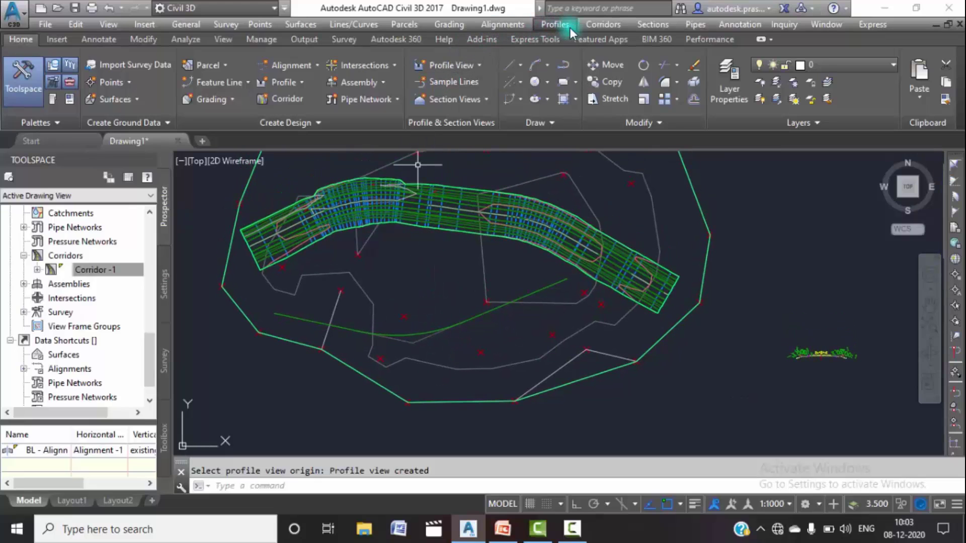
left_click(604, 27)
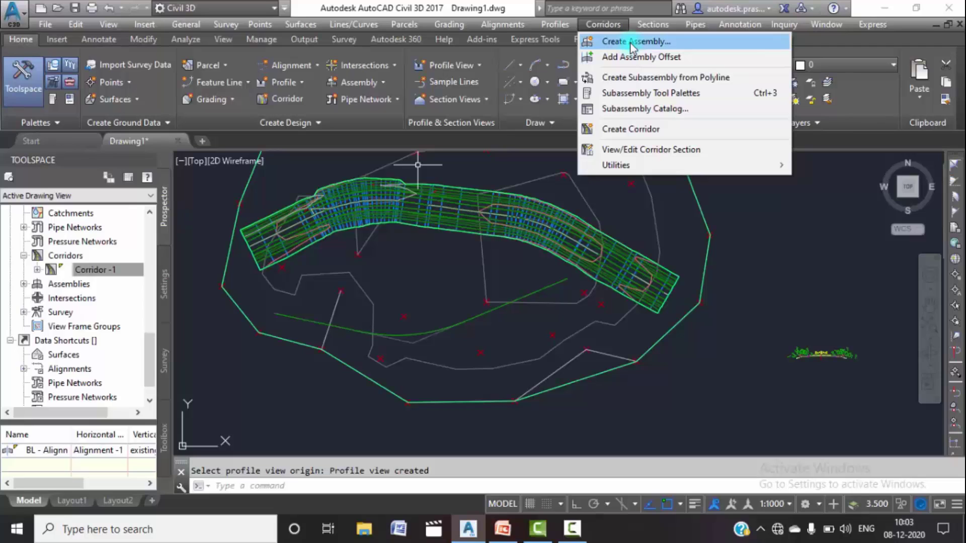
left_click(795, 316)
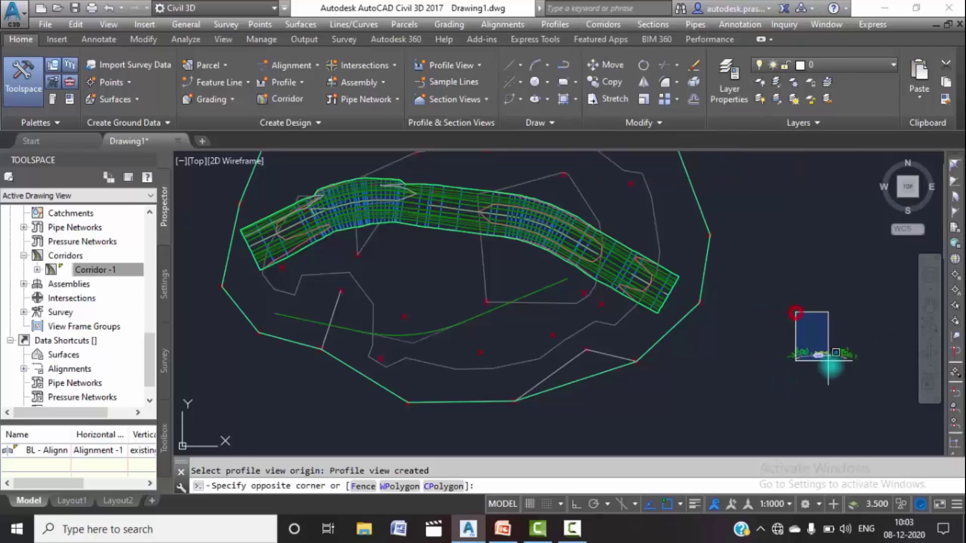
scroll(815, 348, "up", 6)
scroll(648, 295, "up", 1)
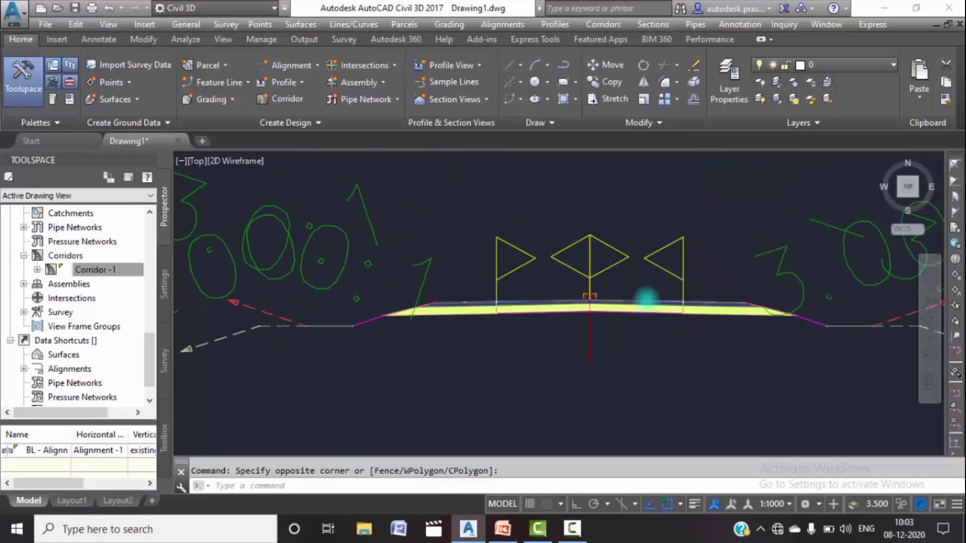
scroll(610, 274, "up", 3)
scroll(544, 270, "up", 1)
scroll(531, 274, "down", 3)
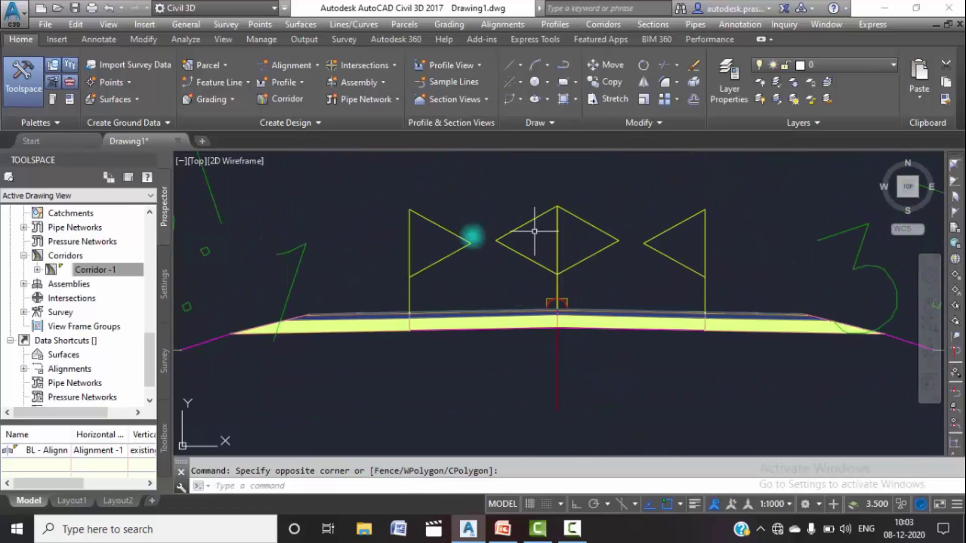
scroll(492, 316, "down", 2)
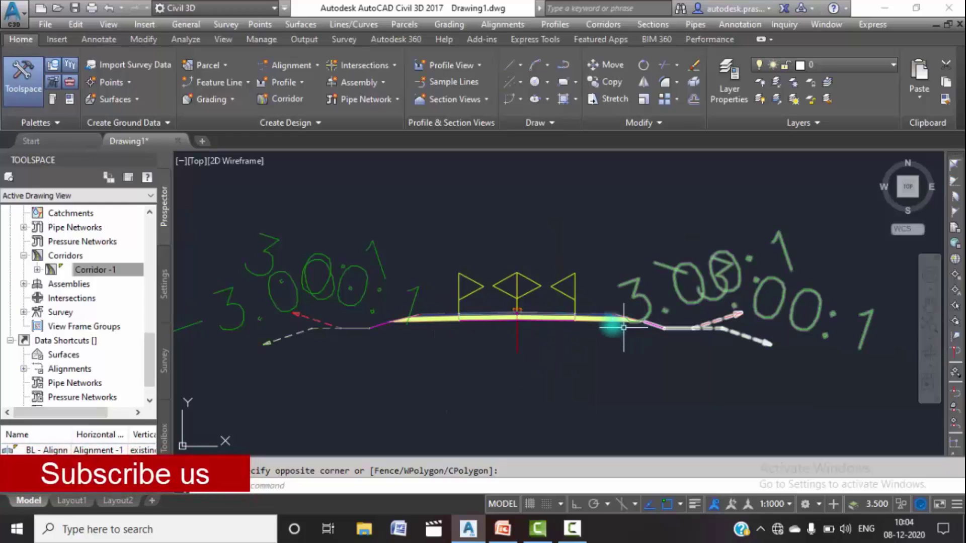
scroll(473, 321, "down", 2)
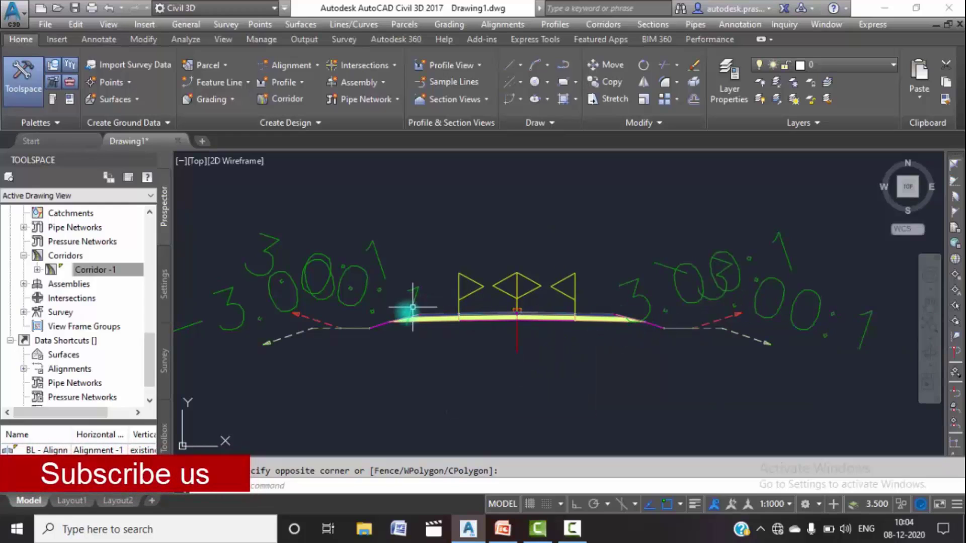
scroll(452, 320, "down", 1)
middle_click_drag(467, 316, 502, 314)
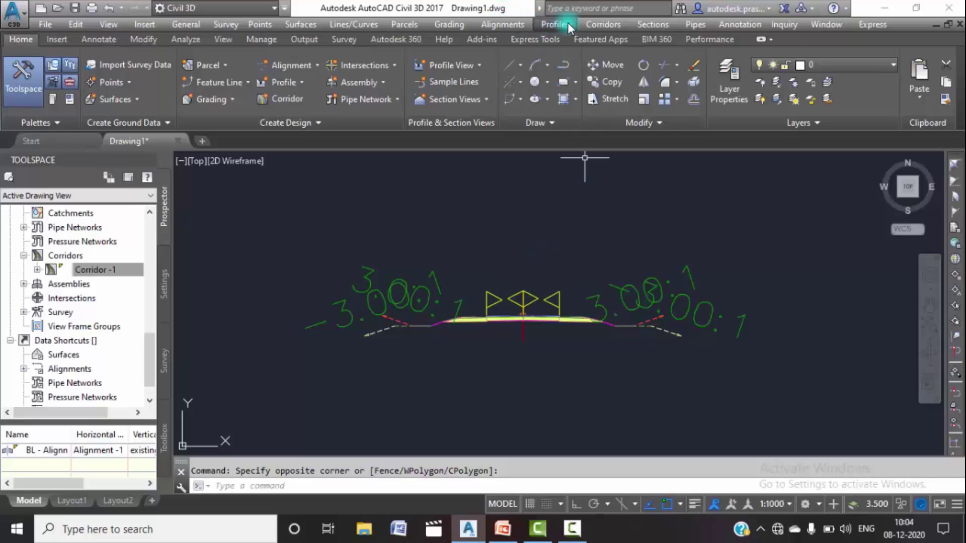
left_click(590, 24)
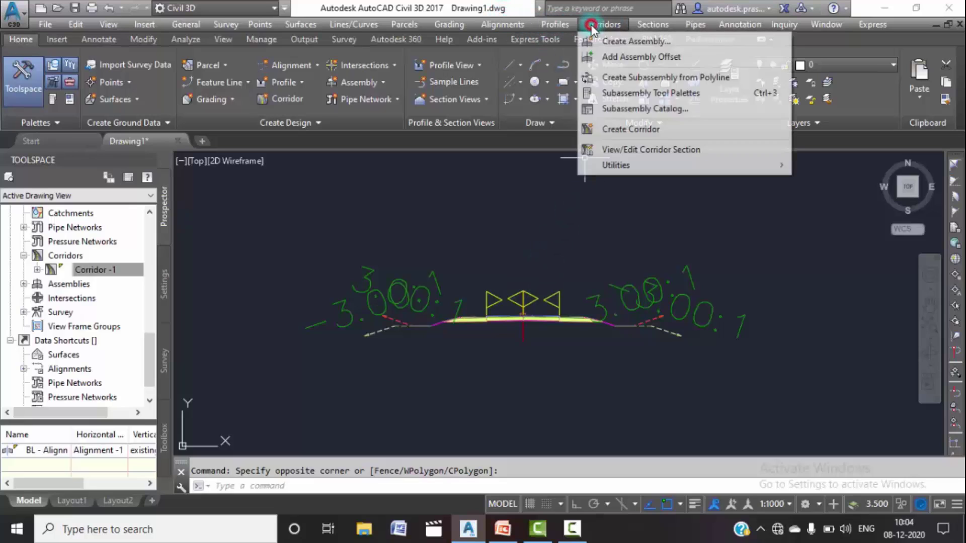
Step: Set up a new corridor using Alignment -2, Assembly - 1 and existing ground as target
left_click(622, 132)
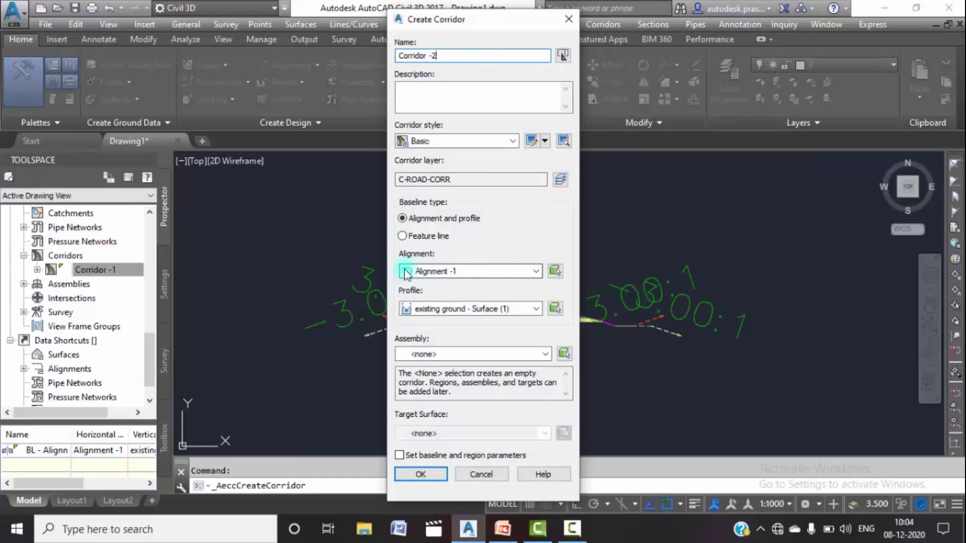
left_click(536, 272)
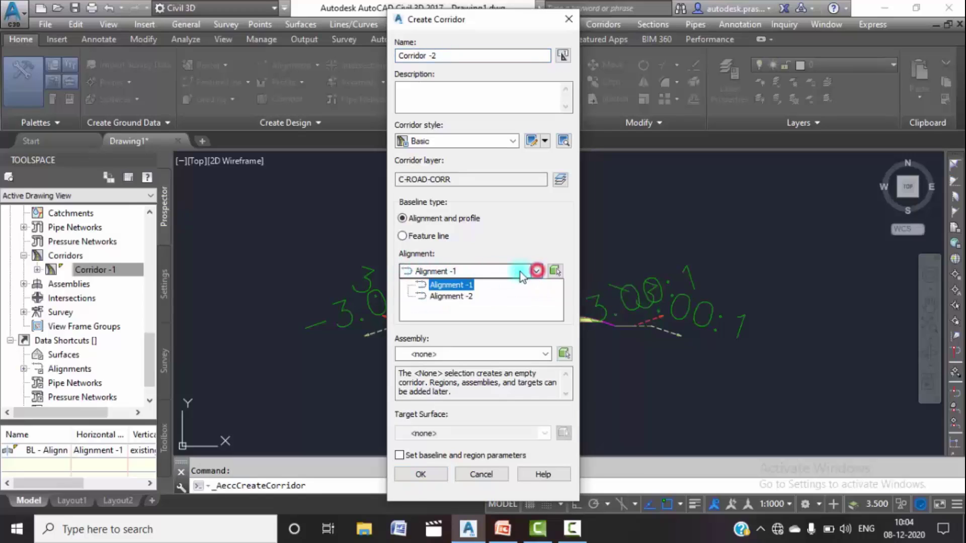
left_click(448, 295)
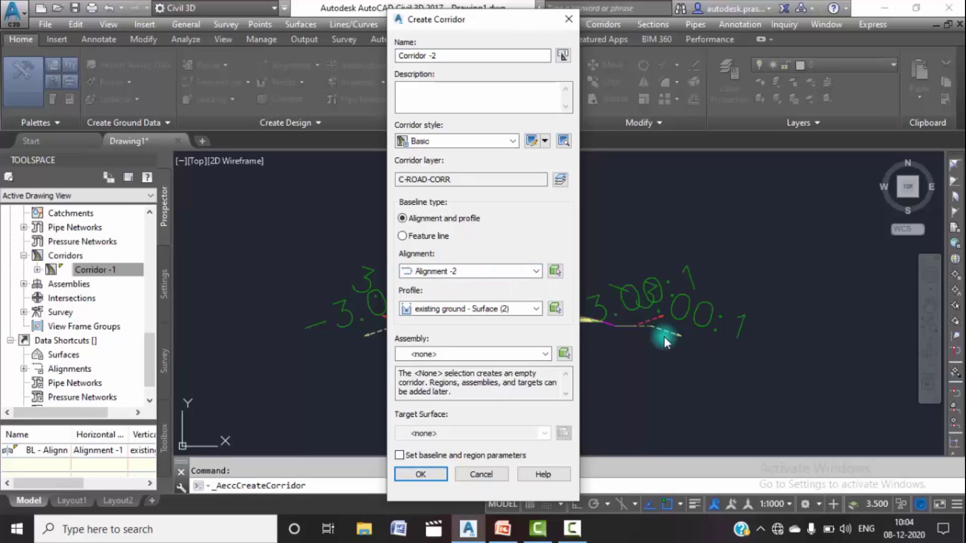
left_click(536, 309)
left_click(536, 308)
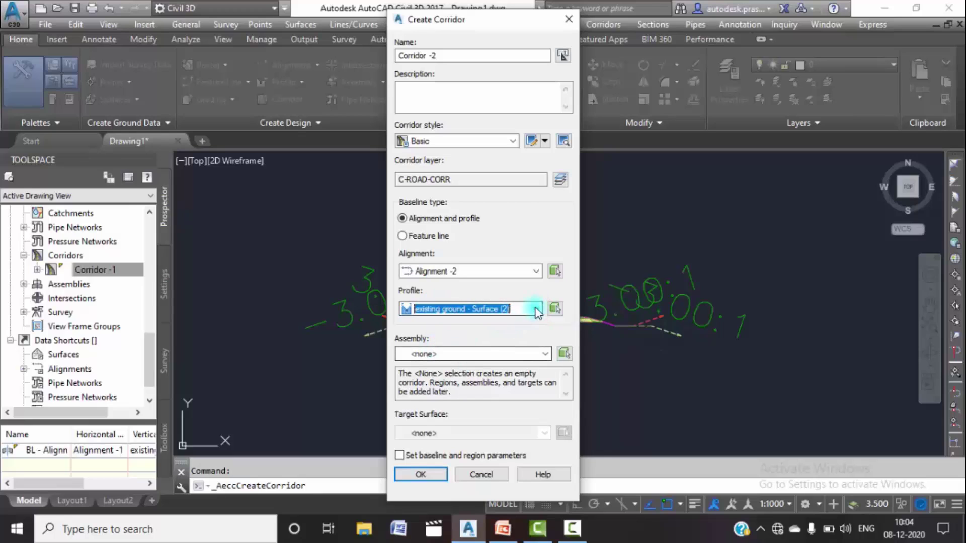
left_click(546, 358)
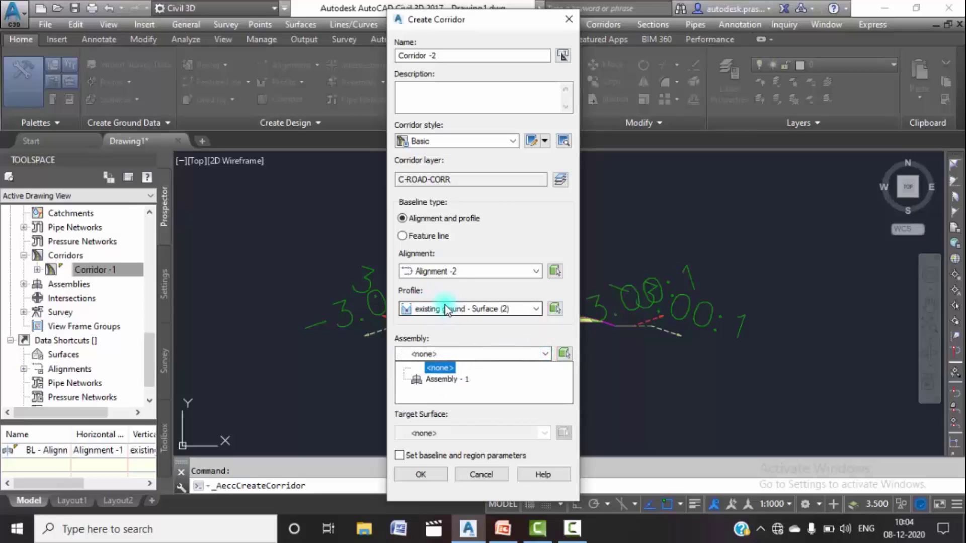
left_click(443, 379)
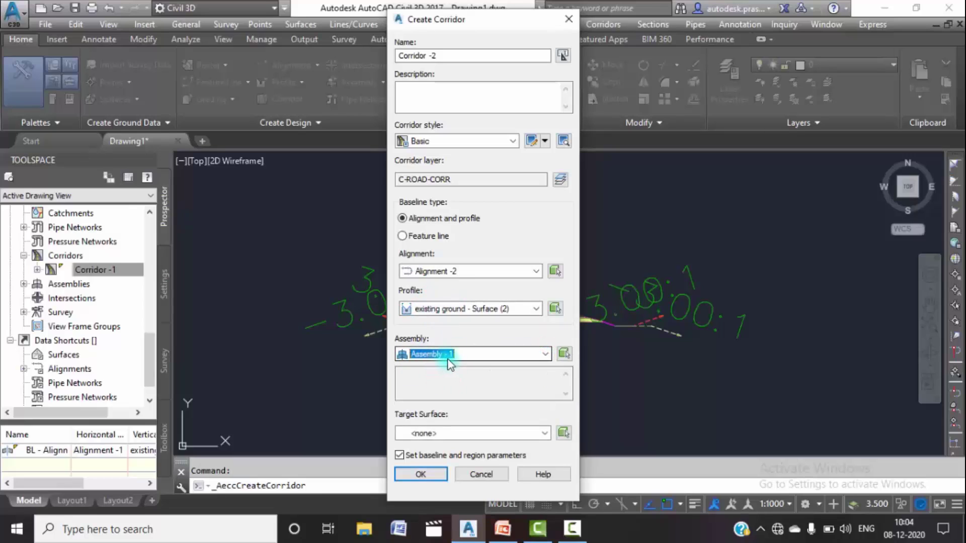
left_click(541, 433)
left_click(451, 481)
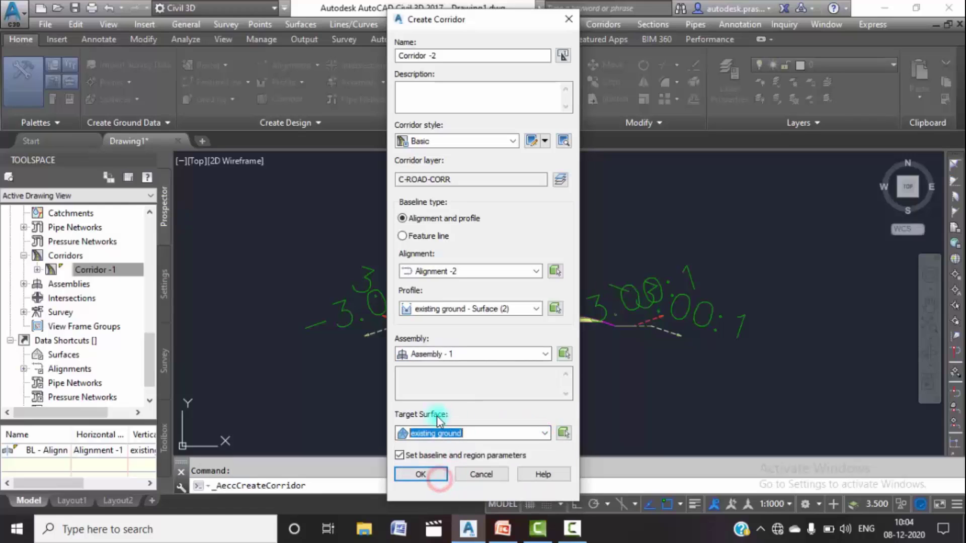
Step: Confirm the corridor settings and rebuild to create Corridor -2
left_click(424, 472)
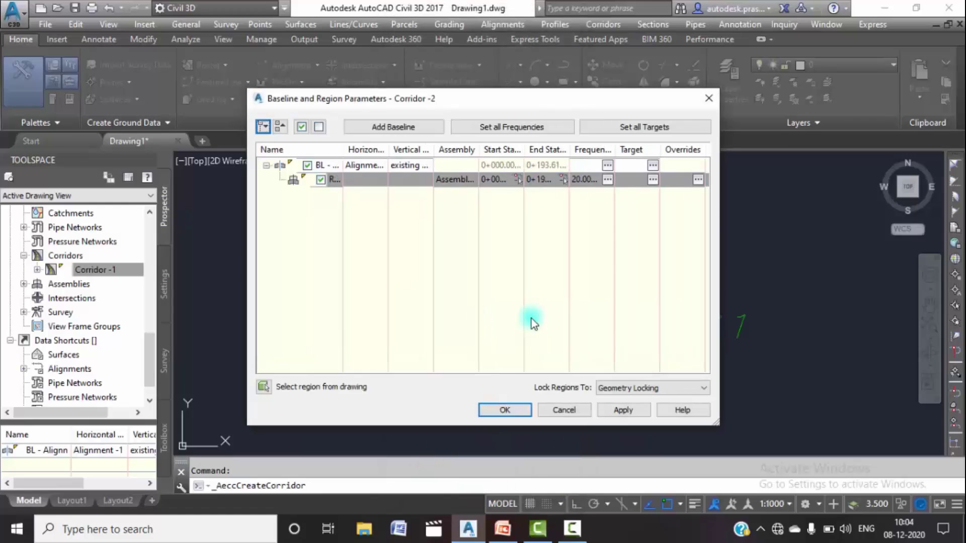
left_click(624, 412)
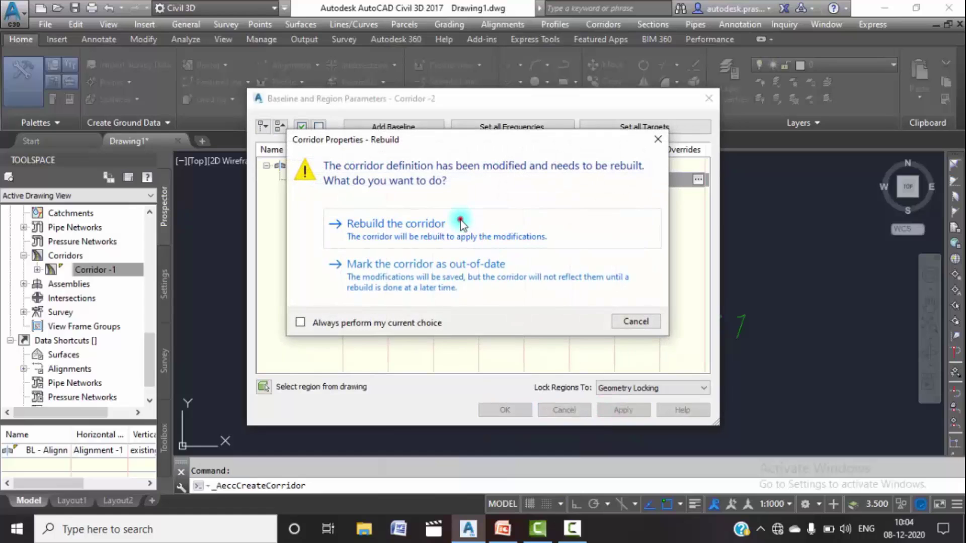
left_click(460, 220)
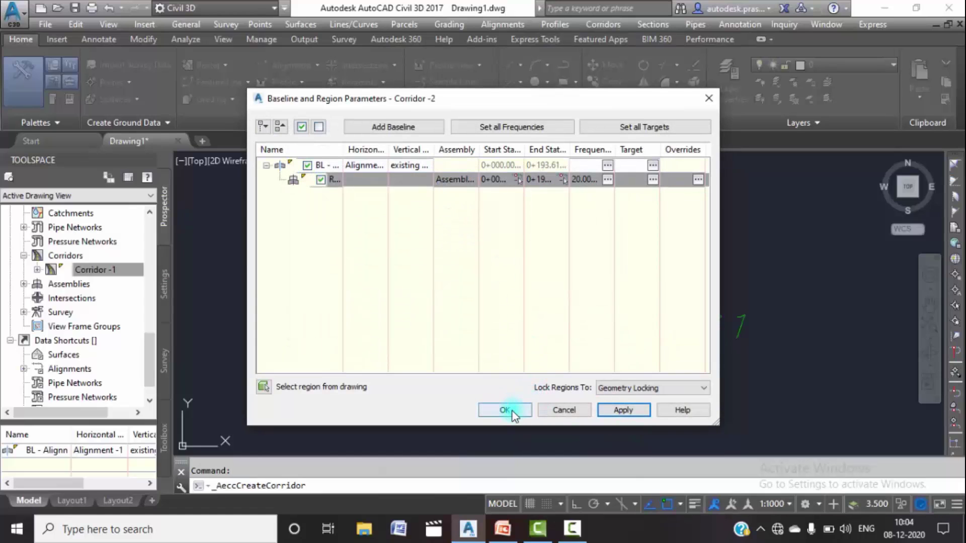
left_click(511, 410)
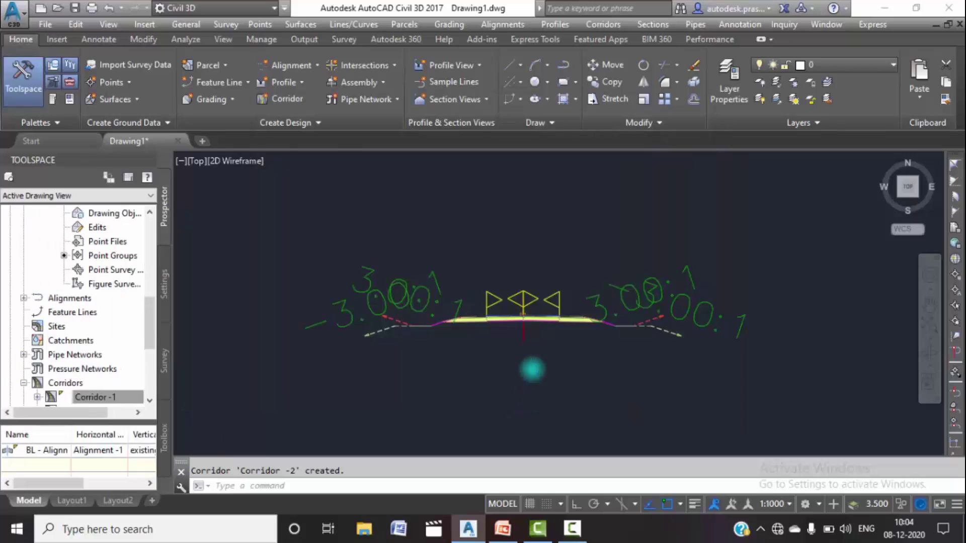
Step: Zoom out to show both corridors and bring up Corridor -2's context menu in Prospector
scroll(531, 368, "down", 5)
scroll(345, 287, "up", 2)
scroll(367, 280, "up", 2)
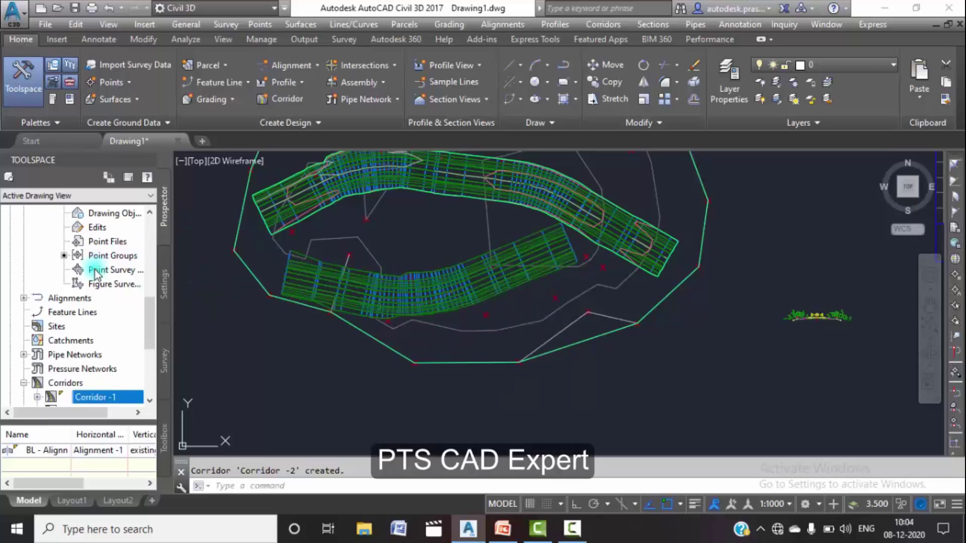
scroll(55, 302, "up", 5)
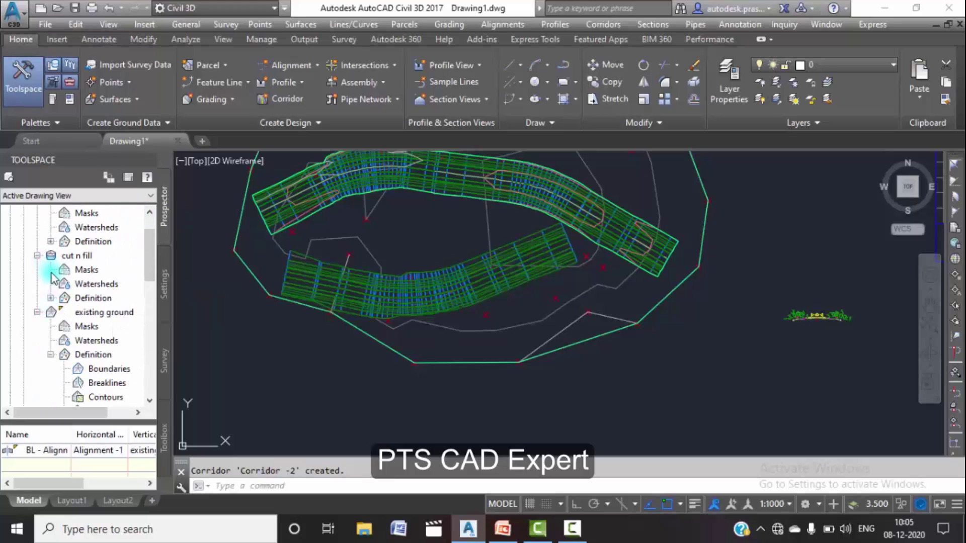
scroll(50, 276, "up", 3)
left_click(23, 270)
scroll(75, 320, "down", 4)
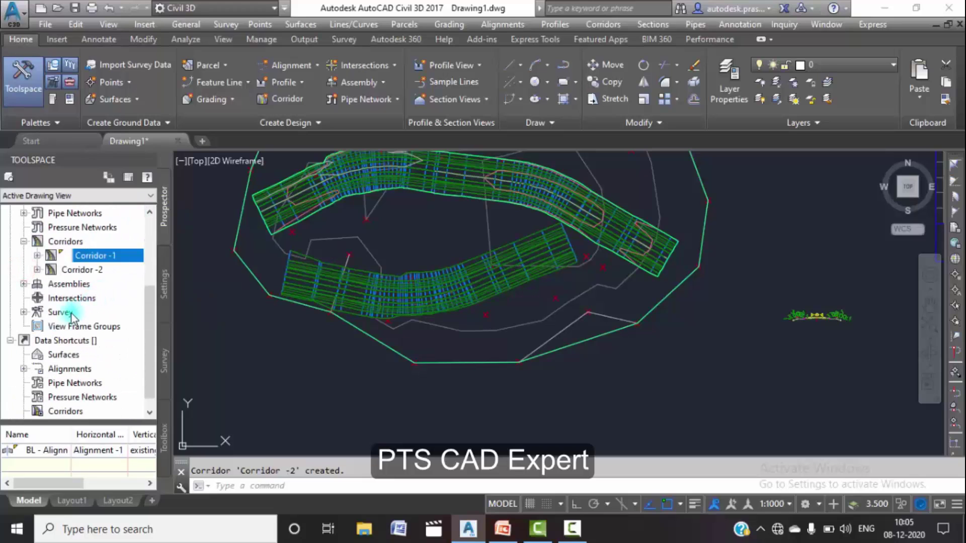
scroll(115, 348, "down", 1)
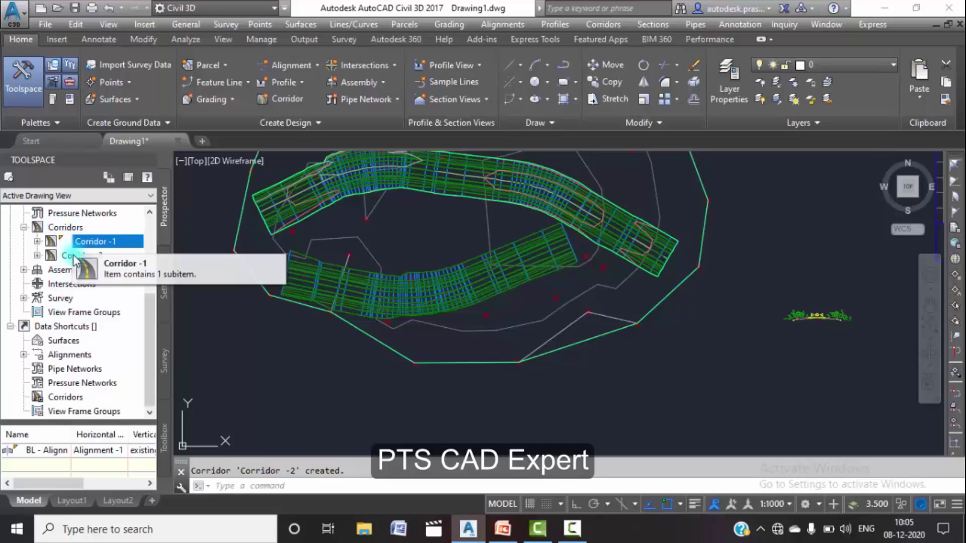
left_click(95, 242)
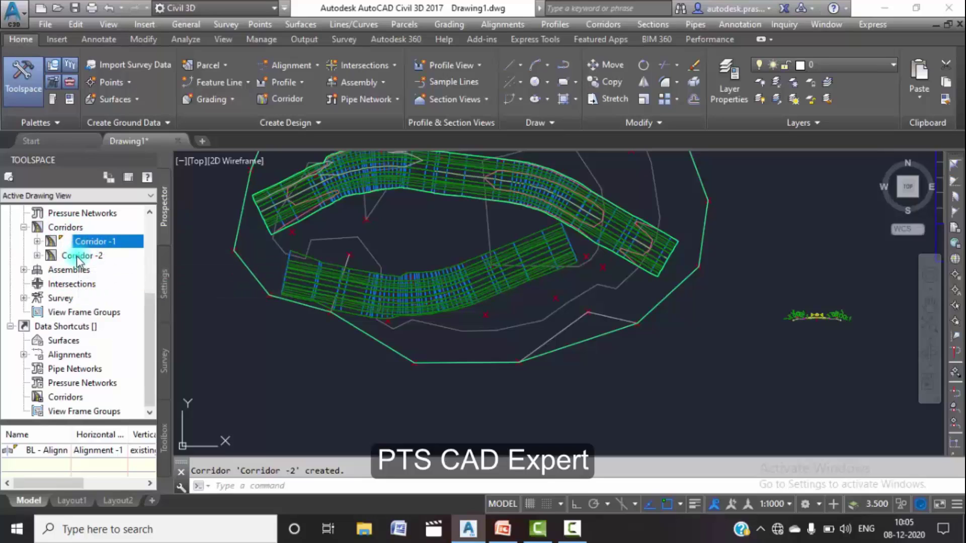
right_click(77, 255)
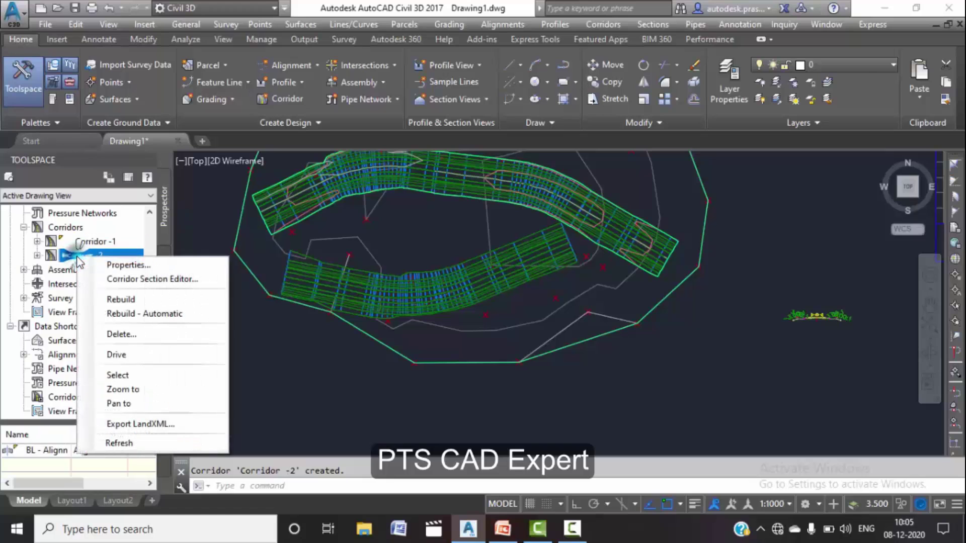
Step: Create a new corridor surface for Corridor -2 built from its Top links
left_click(132, 266)
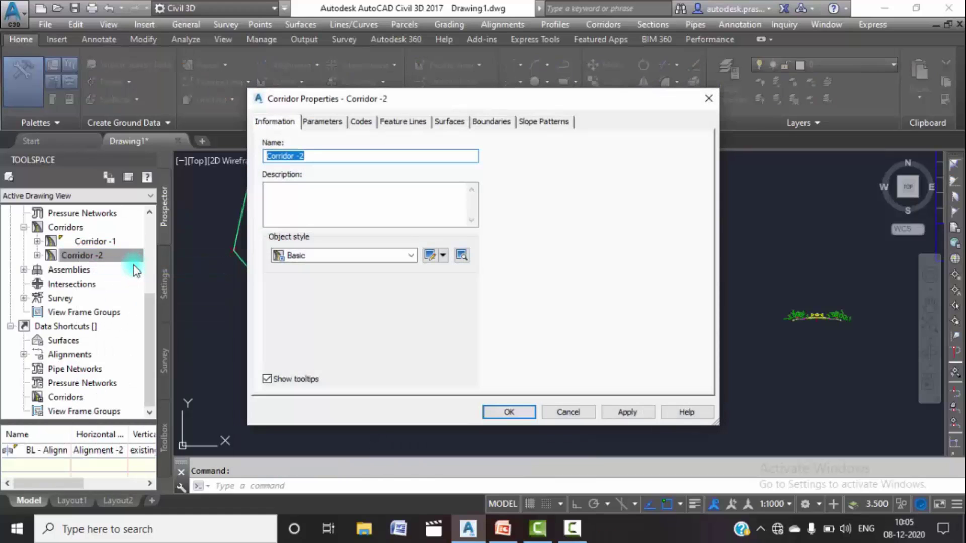
left_click(450, 123)
left_click(263, 171)
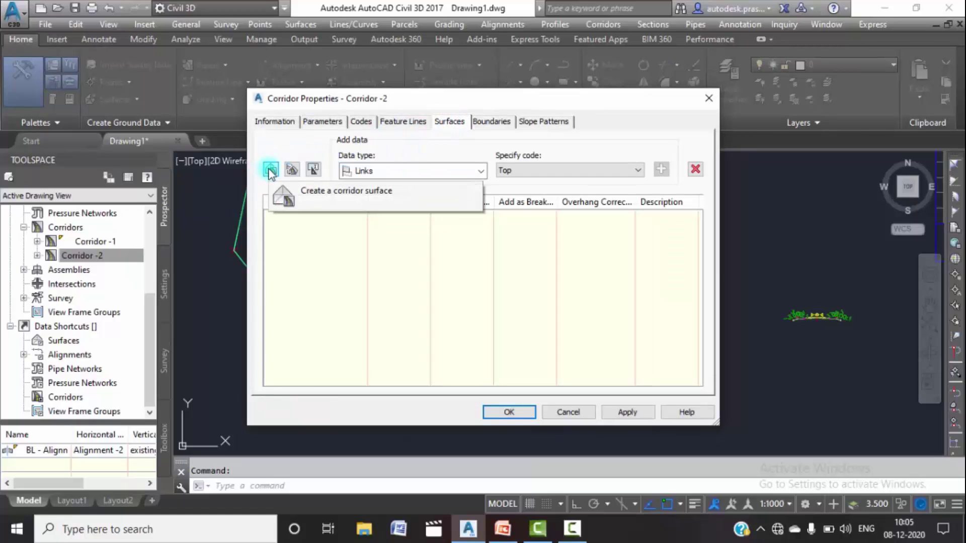
left_click(271, 171)
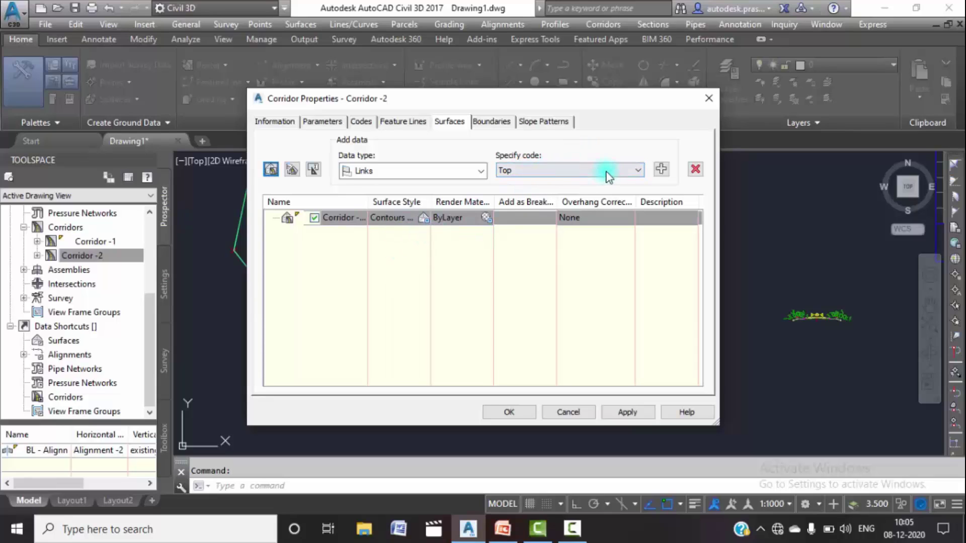
left_click(660, 171)
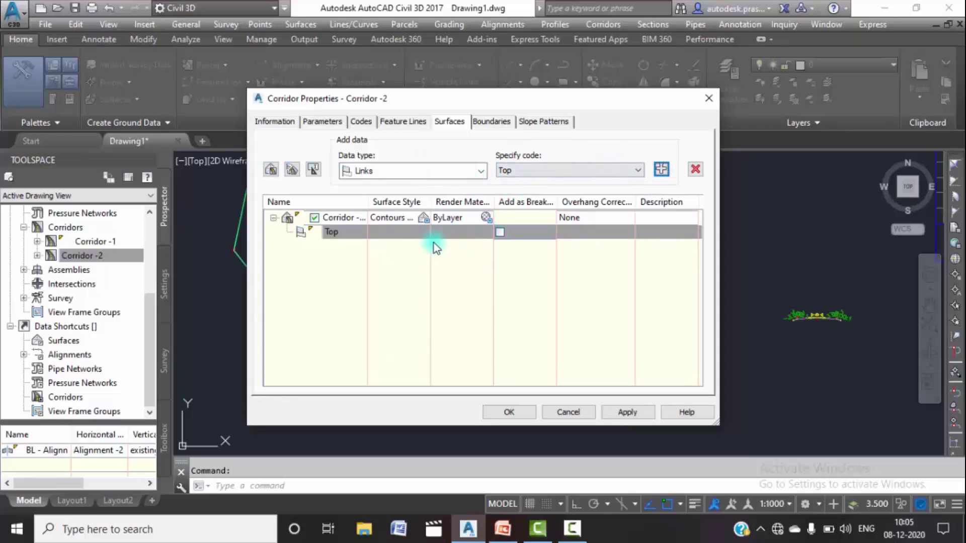
Step: Add an automatic outside boundary to the corridor surface and rebuild the corridor
left_click(489, 123)
left_click(350, 166)
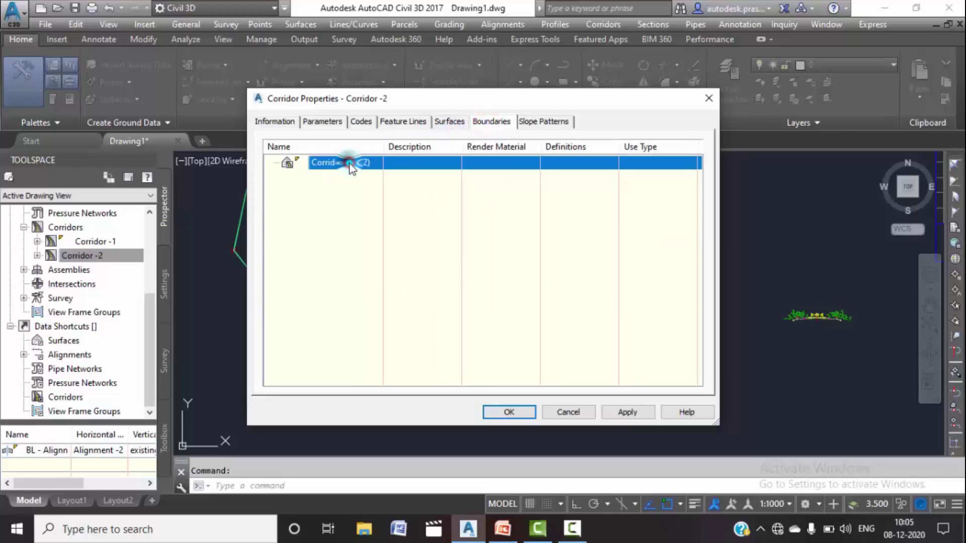
right_click(351, 166)
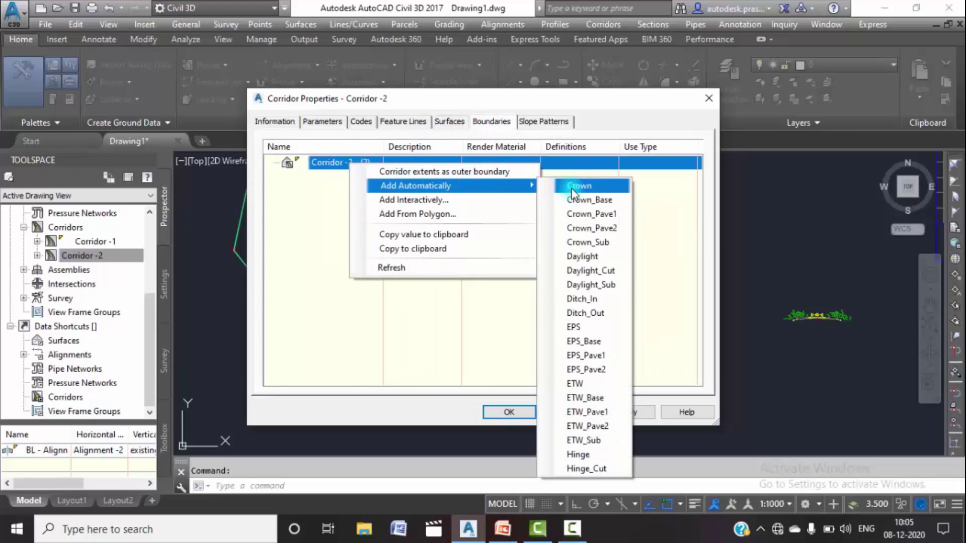
left_click(582, 257)
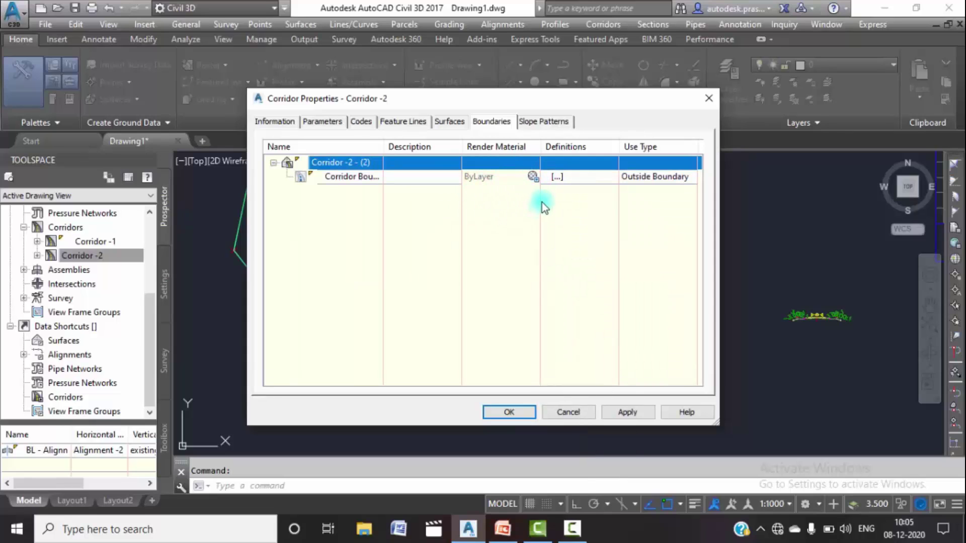
left_click(621, 412)
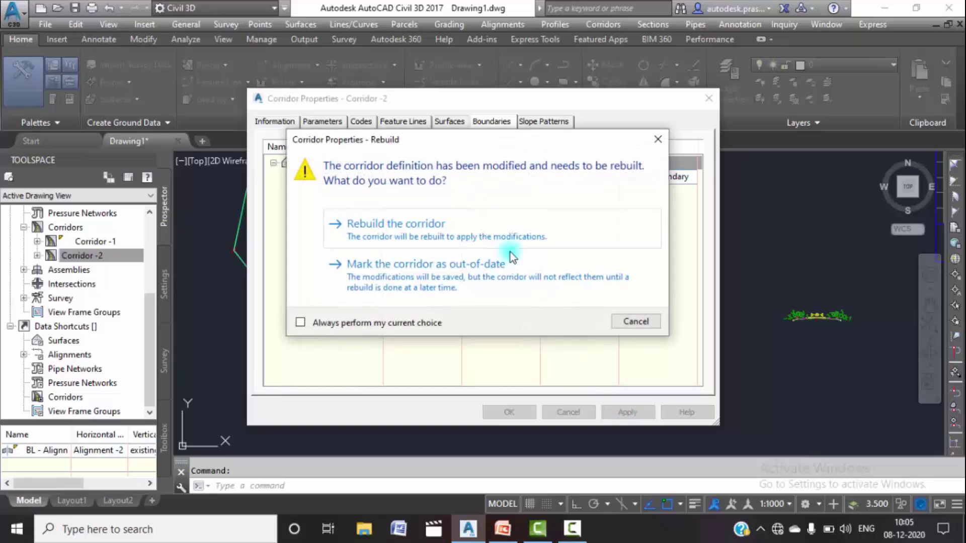
left_click(495, 239)
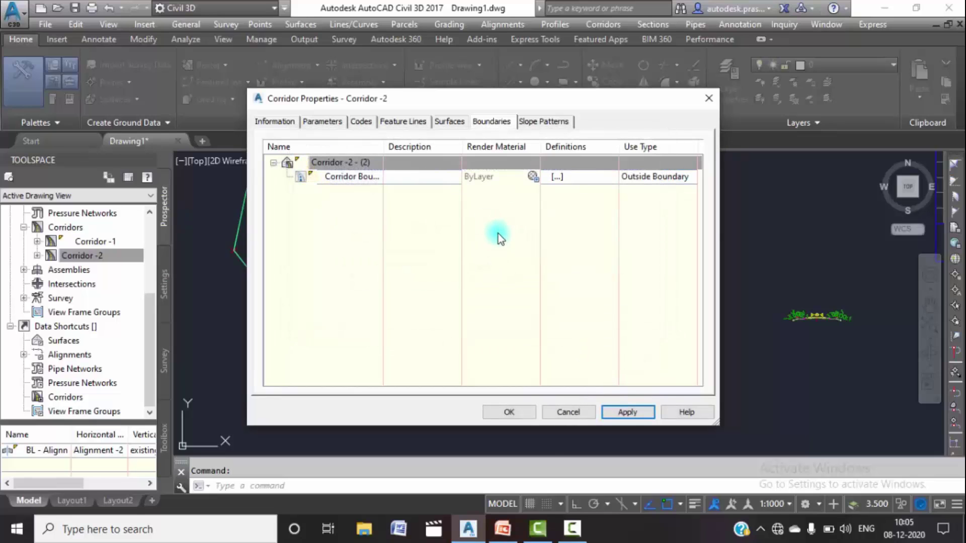
left_click(525, 412)
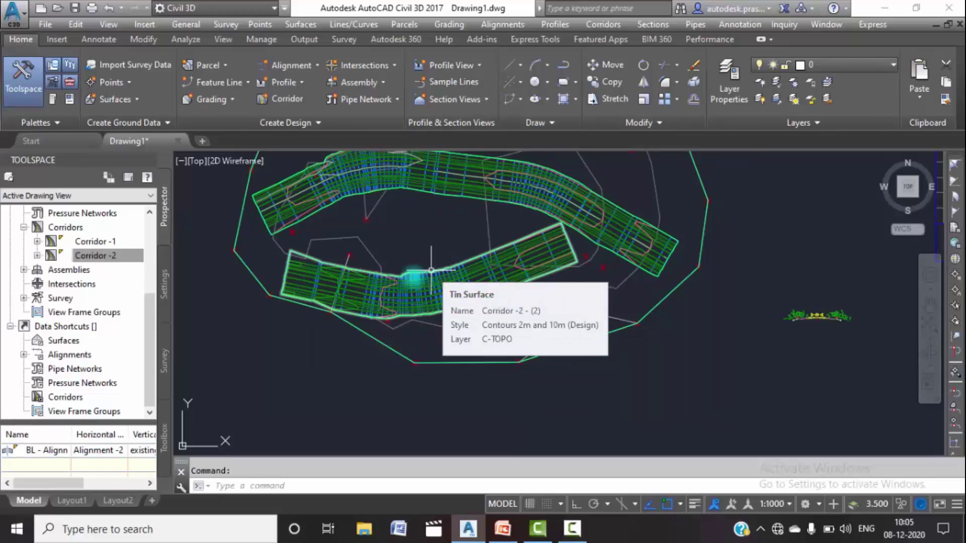
Step: Open the Volumes Dashboard showing 2882.56 cu. m cut and 243.07 cu. m fill
scroll(435, 327, "down", 2)
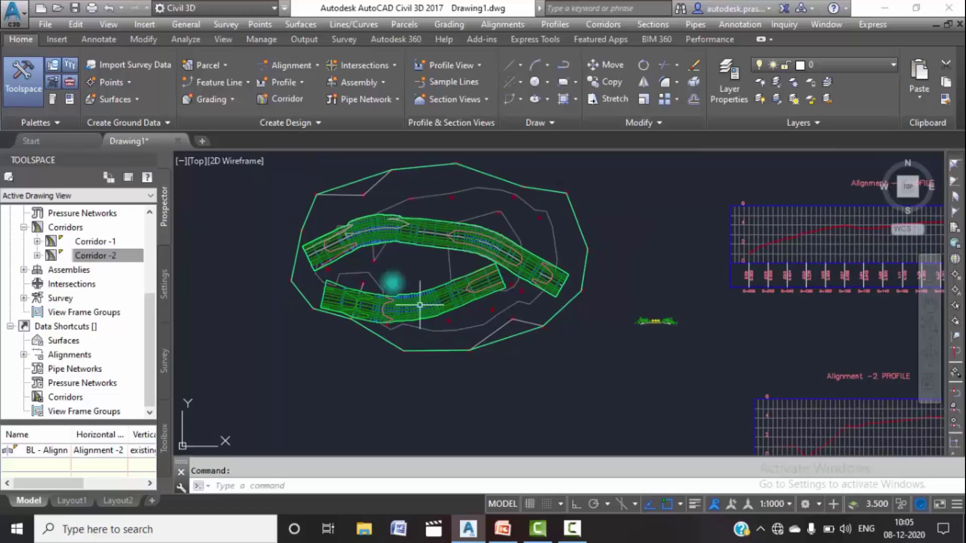
scroll(425, 282, "down", 2)
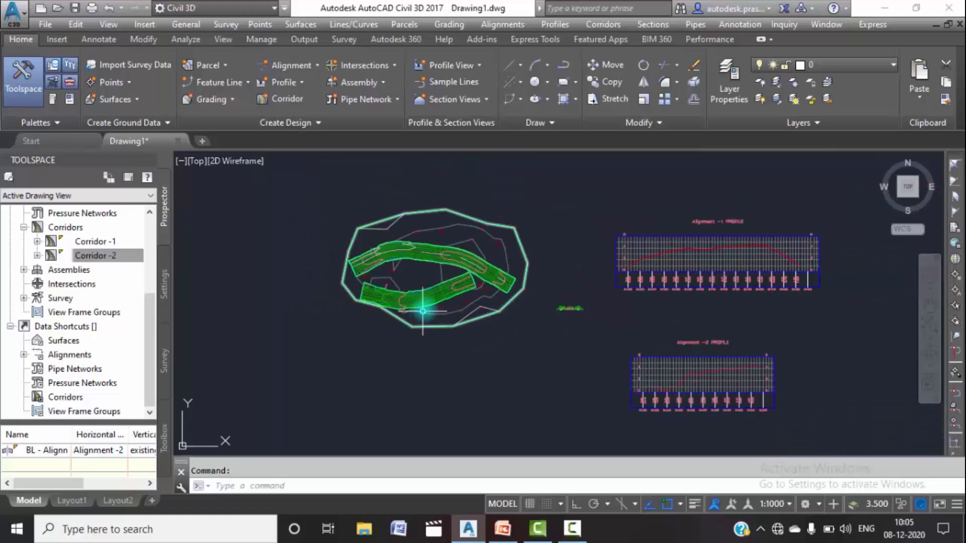
left_click(185, 40)
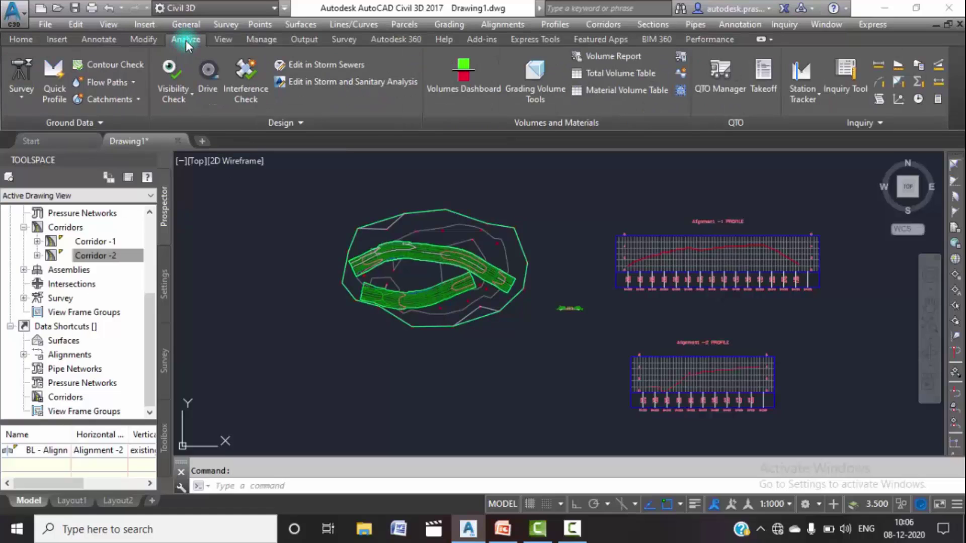
left_click(459, 85)
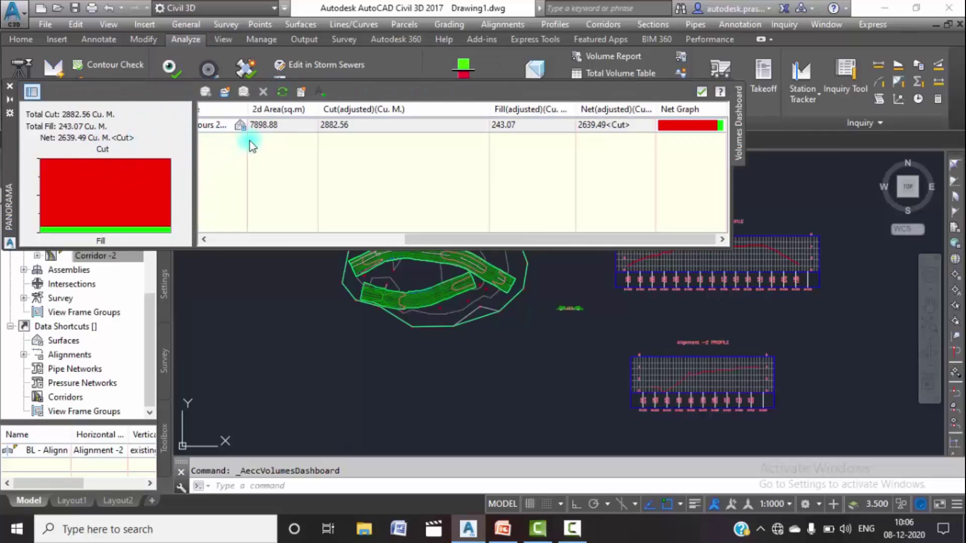
Step: Start a new volume surface named 'cut n fill 2' with existing ground as base surface
left_click(225, 92)
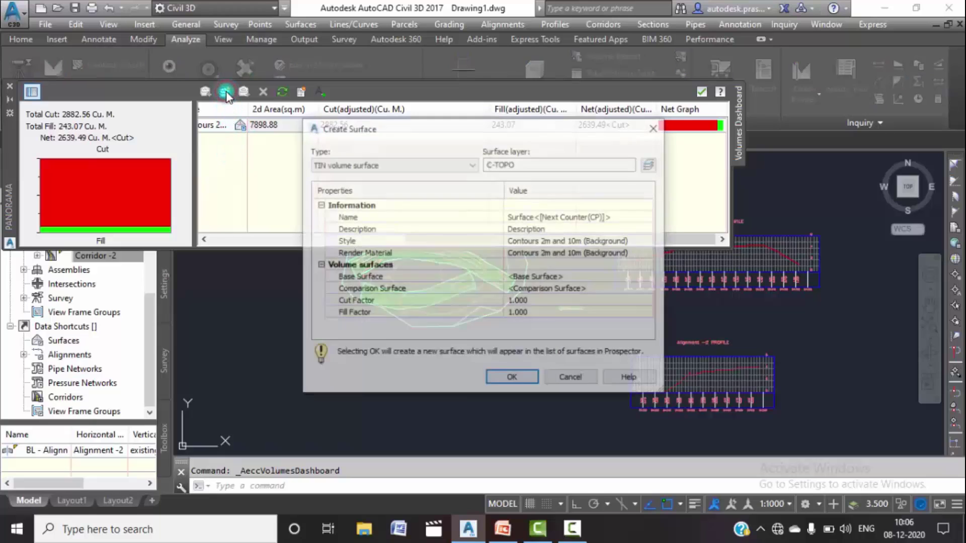
left_click(626, 216)
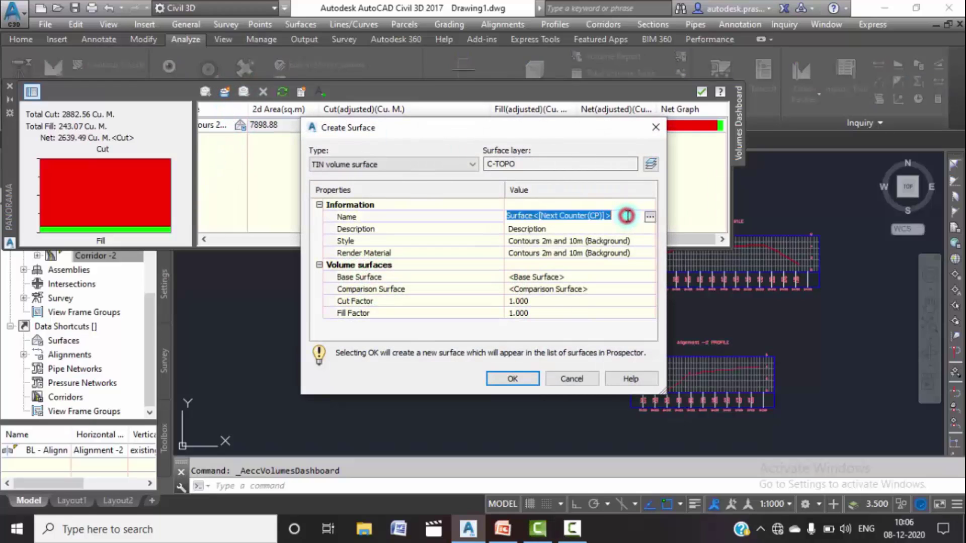
type("cut n fill 2")
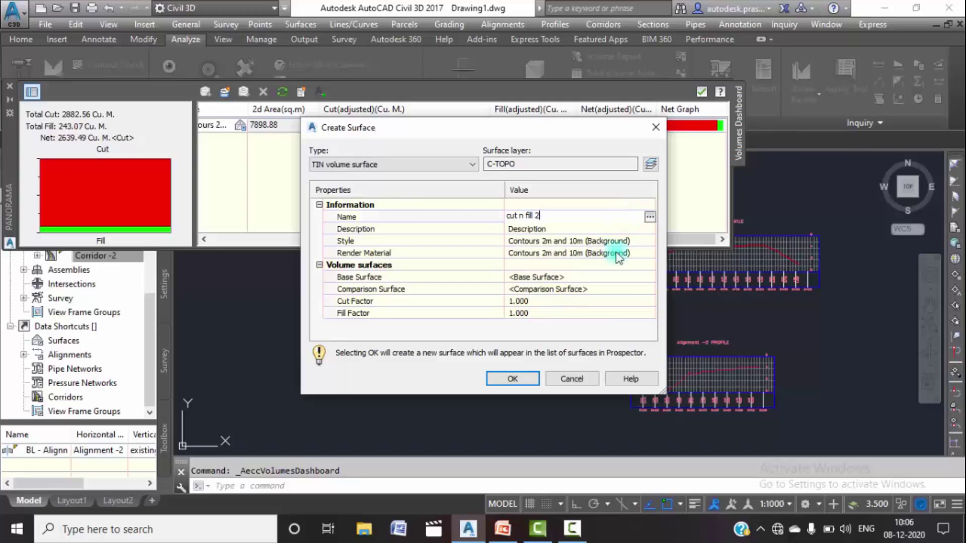
left_click(636, 275)
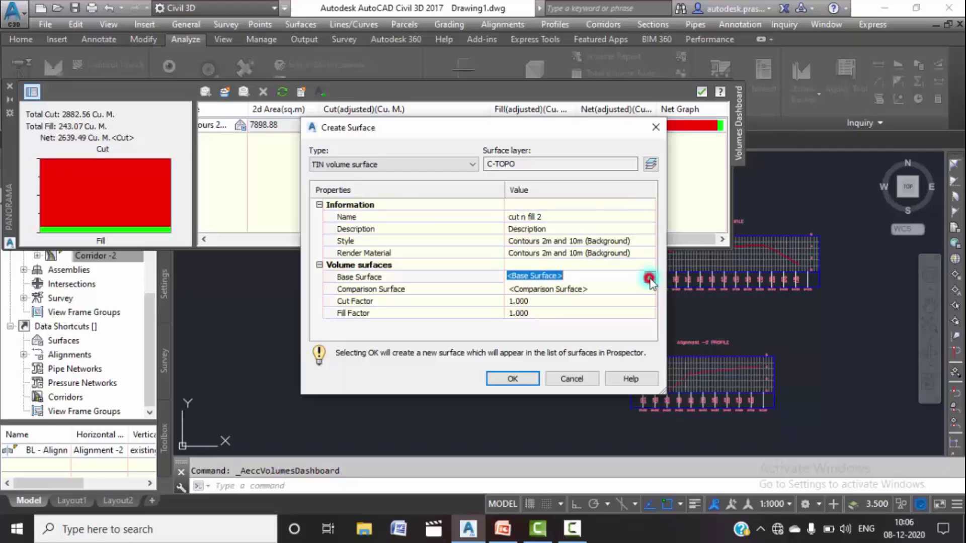
left_click(649, 277)
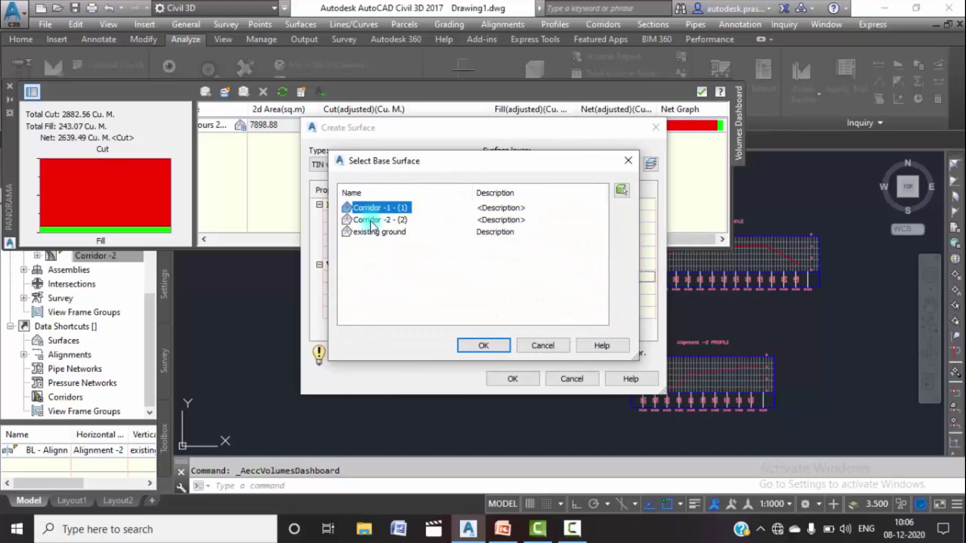
left_click(378, 232)
left_click(473, 345)
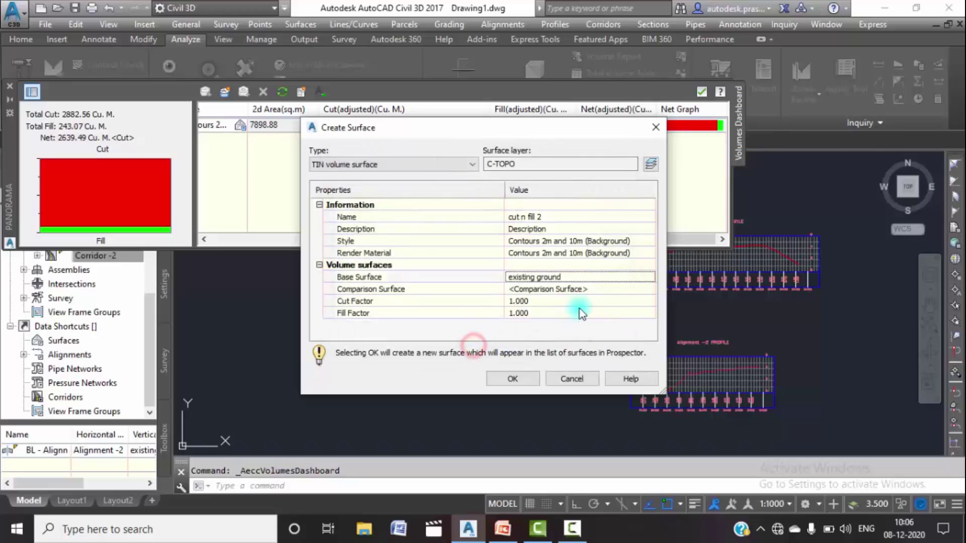
Step: Set the comparison surface to Corridor -2 - (2)
left_click(639, 289)
left_click(650, 288)
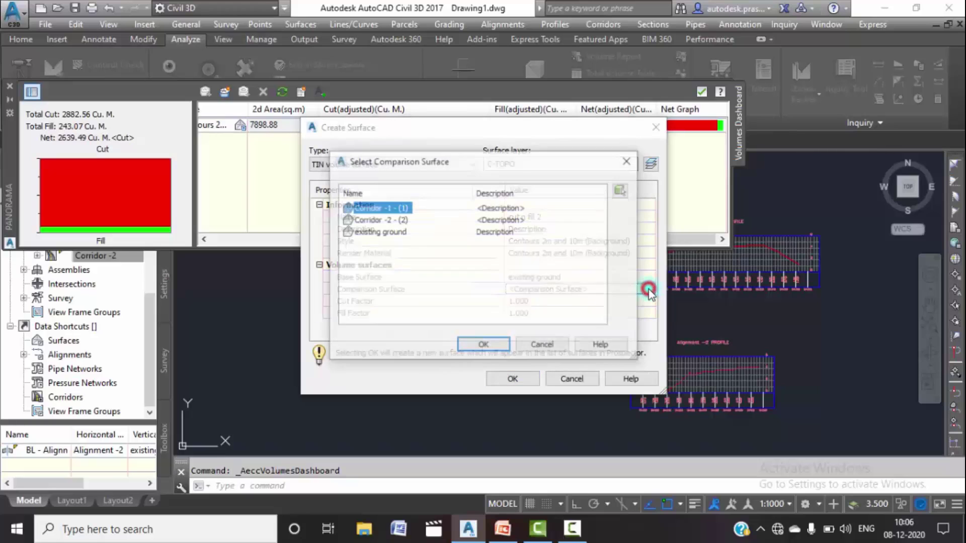
left_click(388, 220)
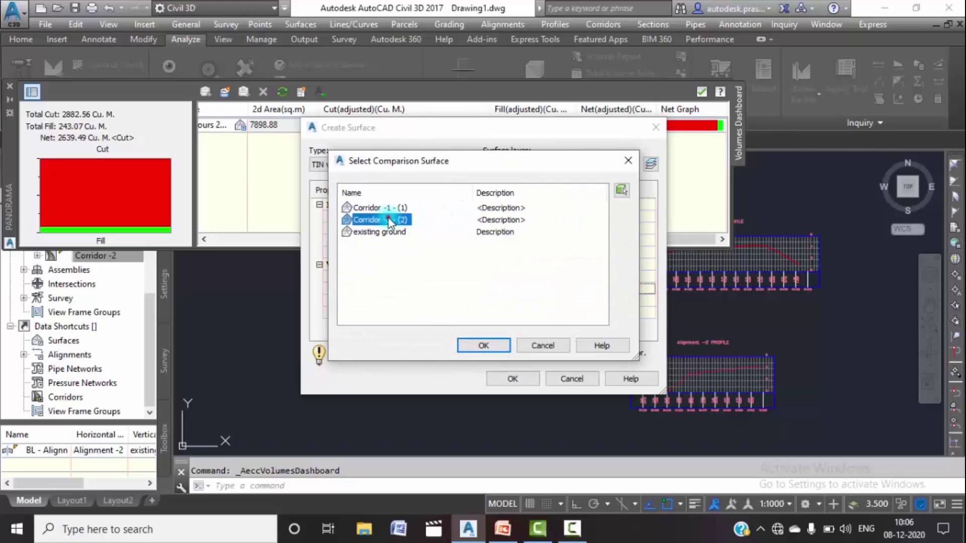
left_click(483, 346)
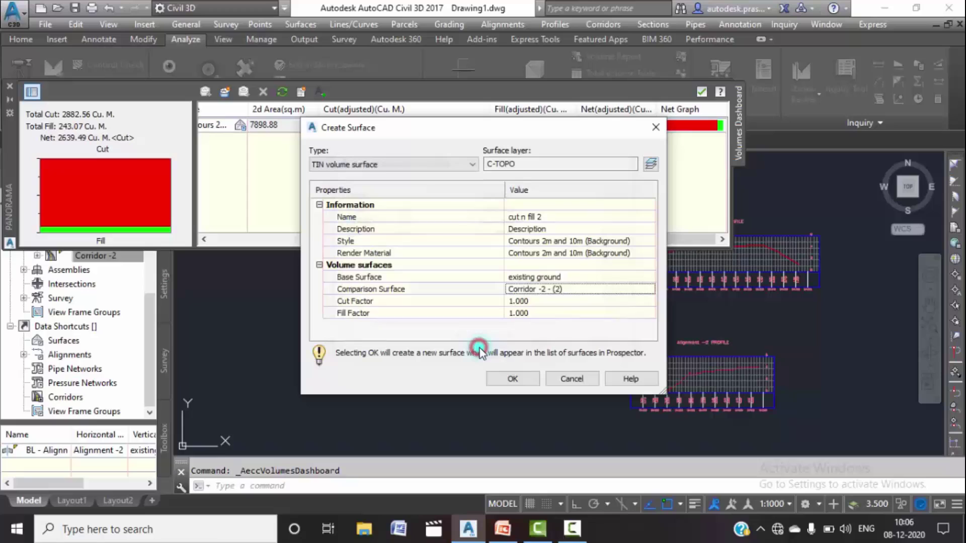
Step: Keep the Contours 2m and 10m (Background) style and create the volume surface
left_click(649, 241)
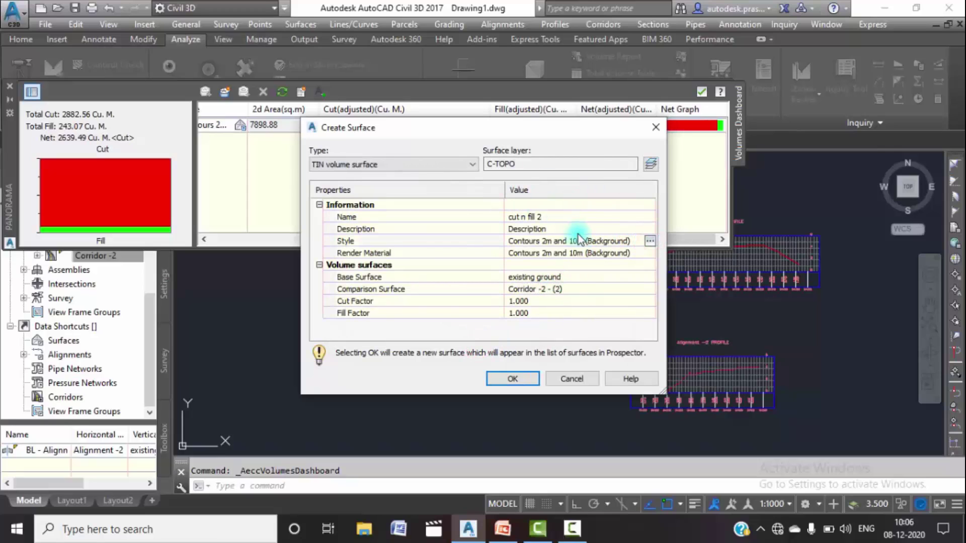
left_click(650, 241)
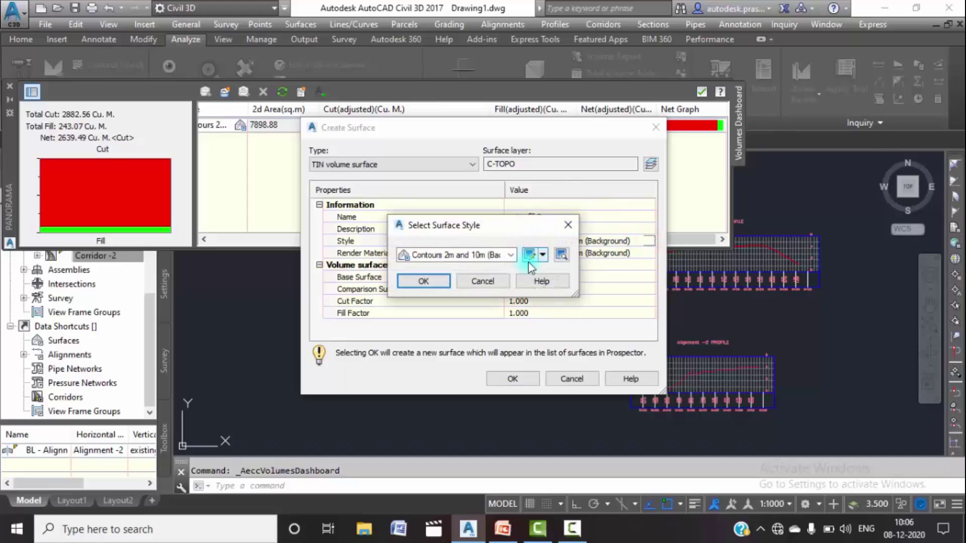
left_click(510, 254)
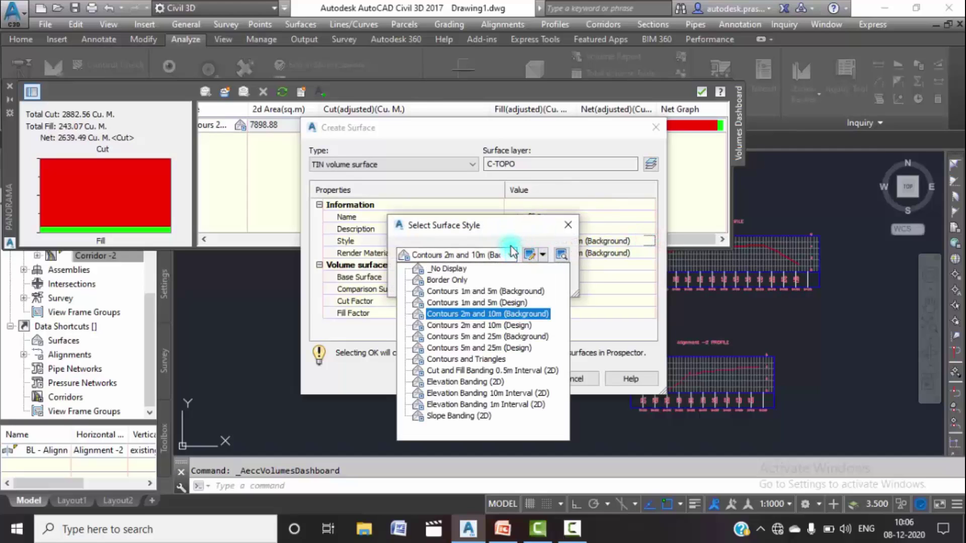
left_click(507, 231)
left_click(483, 281)
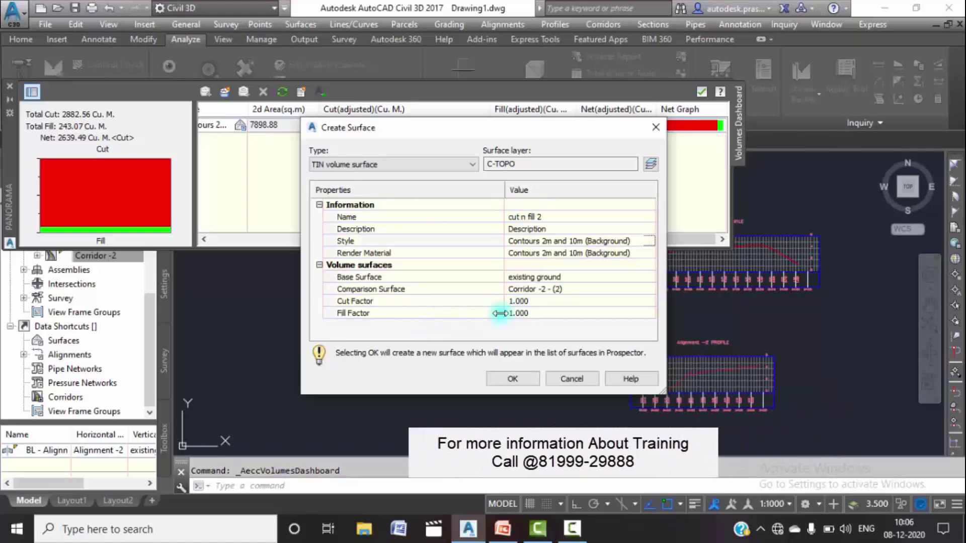
left_click(512, 378)
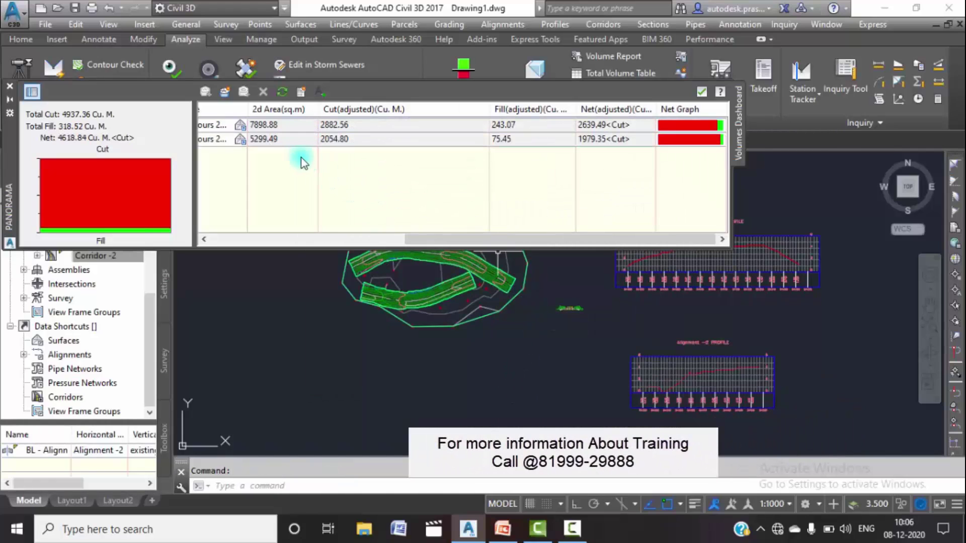
Step: Uncheck cut n fill in the Volumes Dashboard, leaving totals of 2054.80 cut and 75.45 fill
left_click(228, 139)
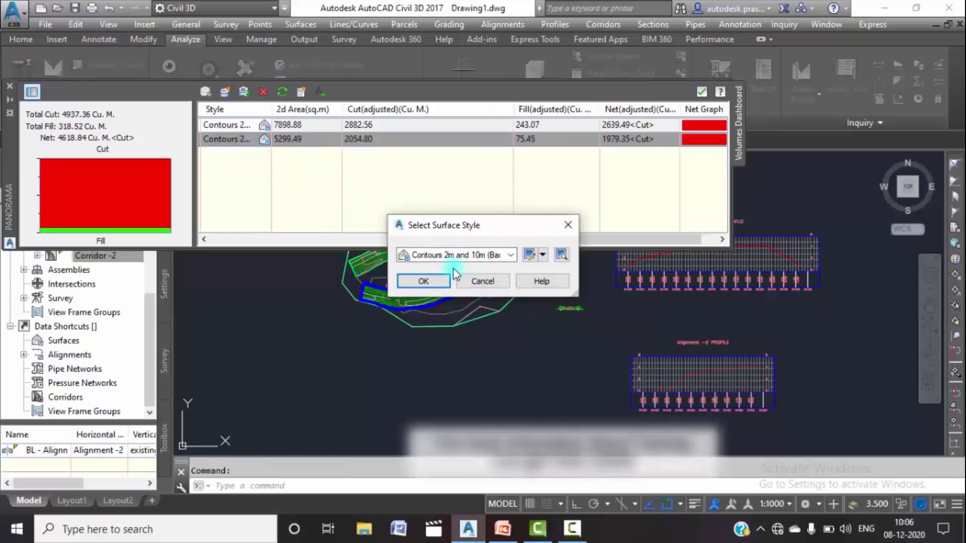
left_click(423, 280)
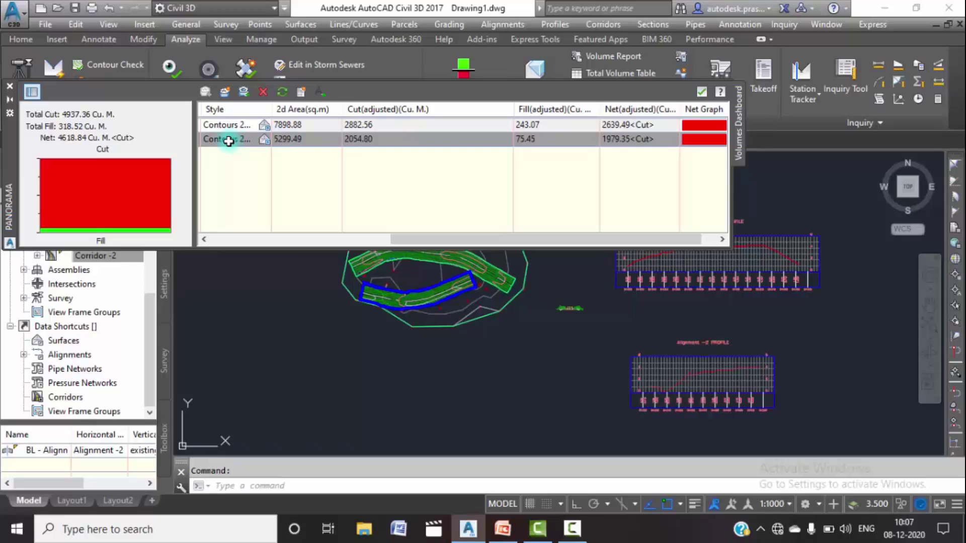
left_click_drag(443, 240, 231, 233)
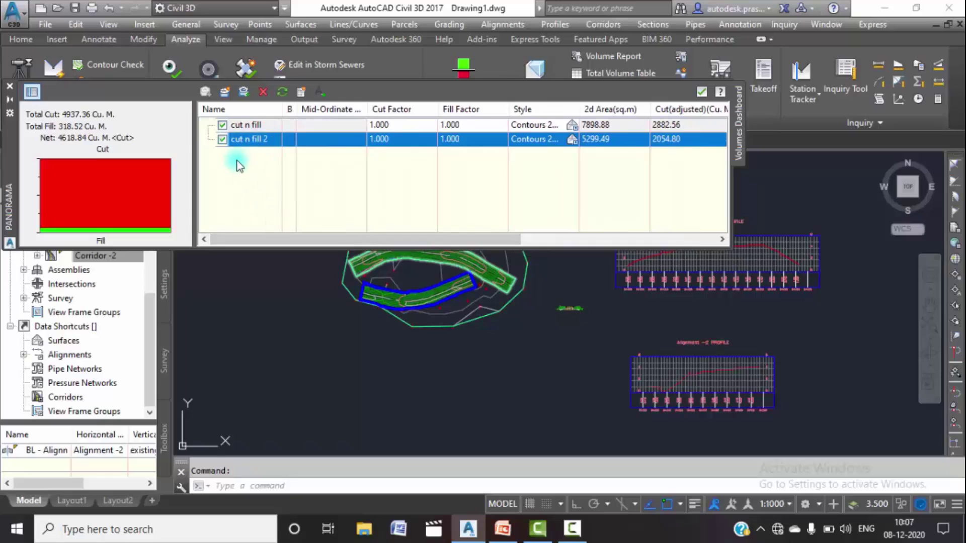
left_click(222, 125)
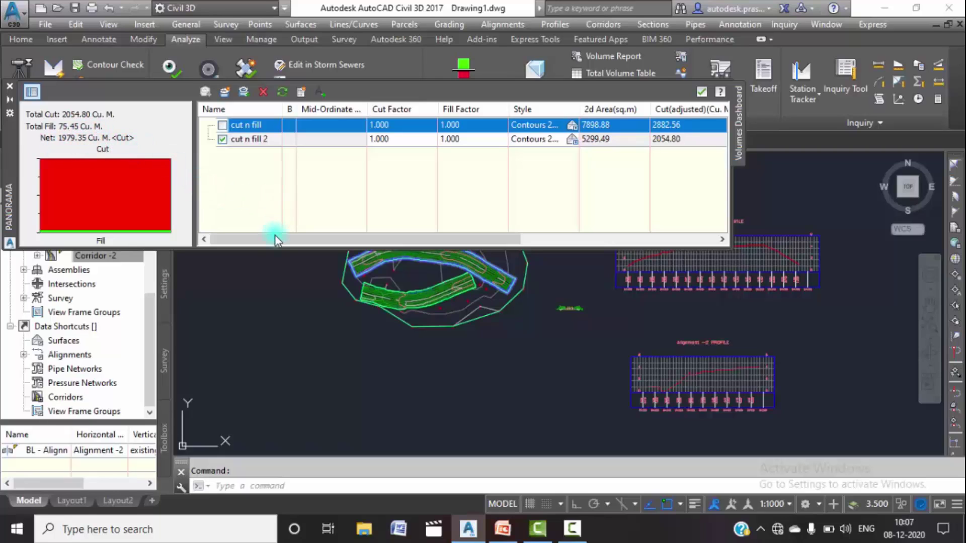
left_click_drag(275, 239, 544, 240)
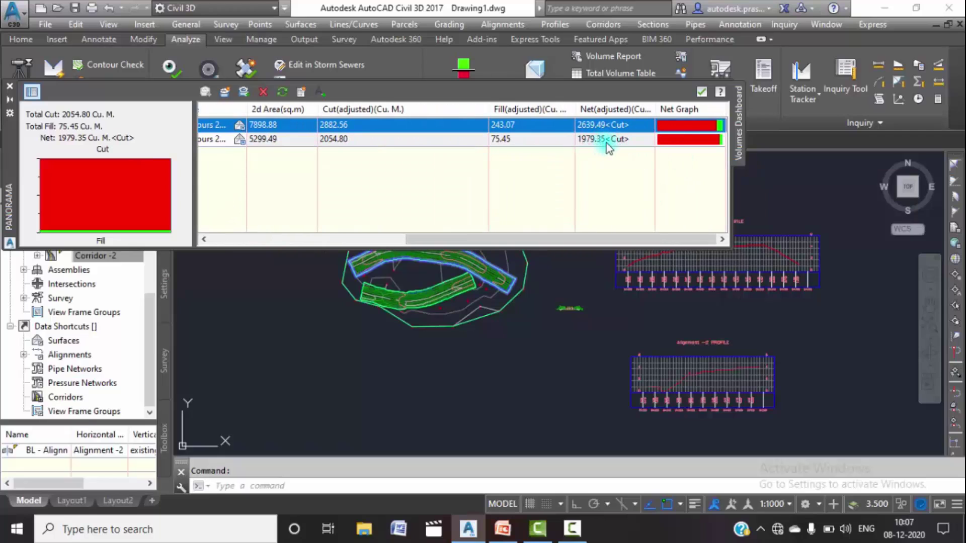
Step: Generate a Cut/Fill Report, then re-include cut n fill and regenerate it for both surfaces
left_click(301, 93)
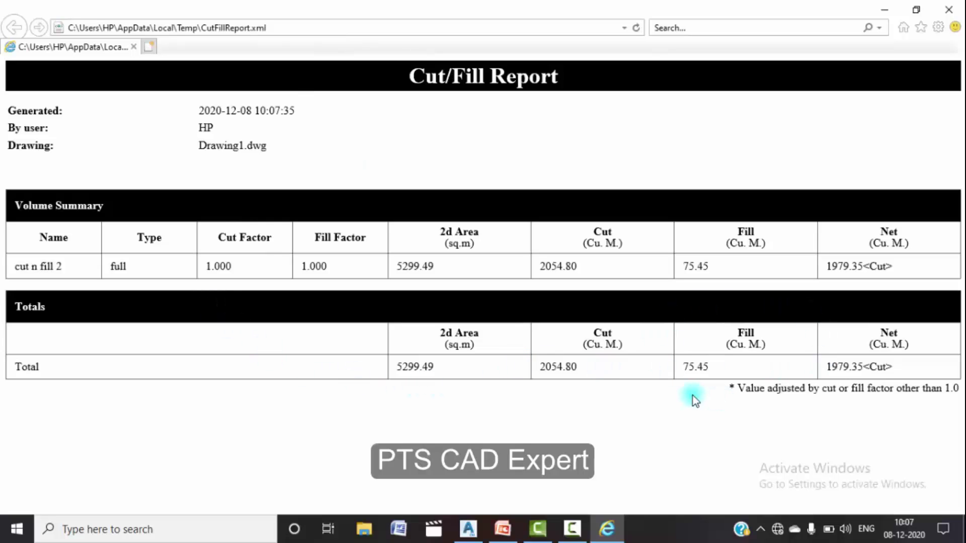
left_click(948, 9)
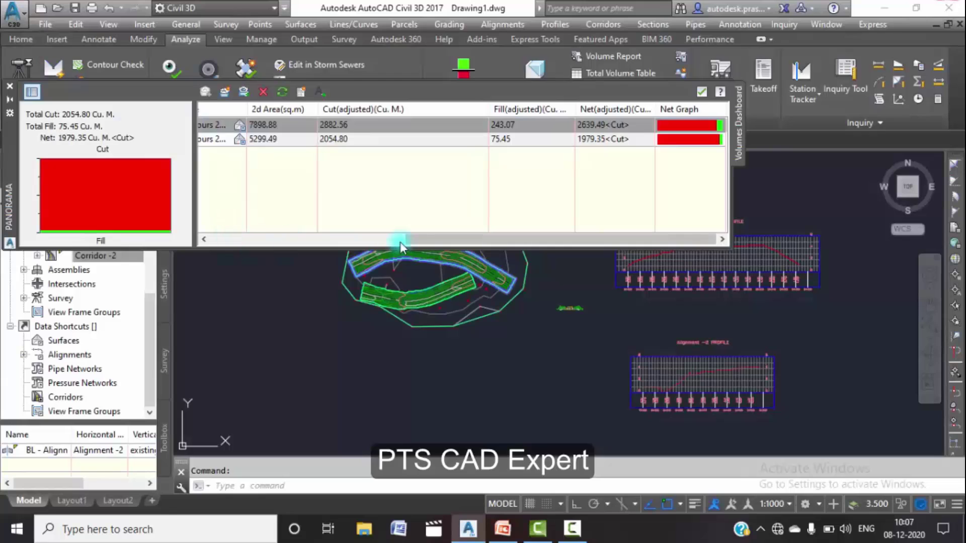
left_click_drag(415, 240, 220, 240)
left_click(222, 125)
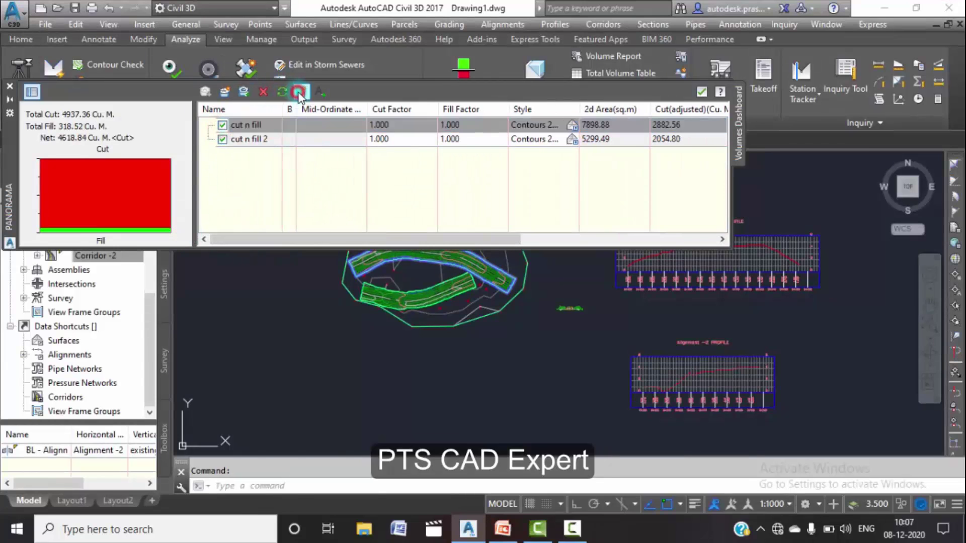
left_click(300, 92)
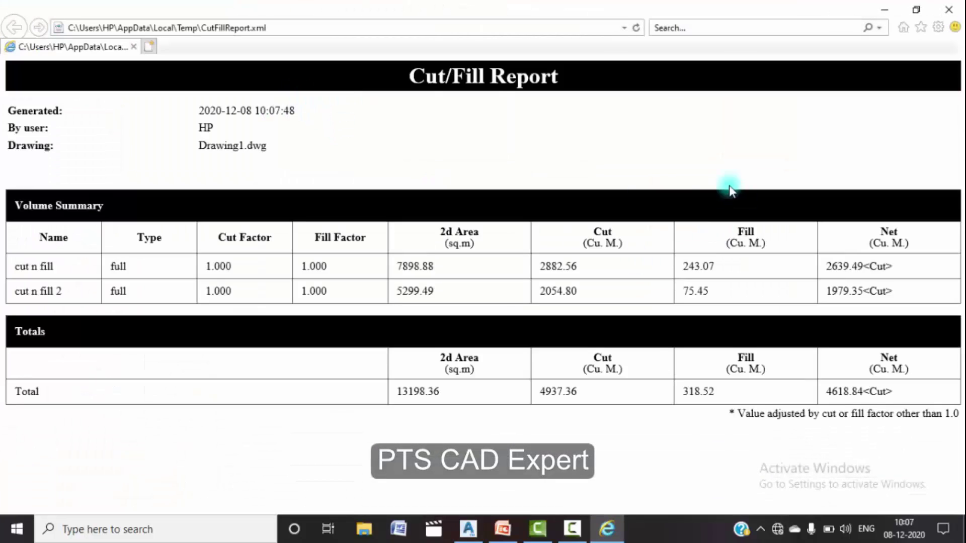